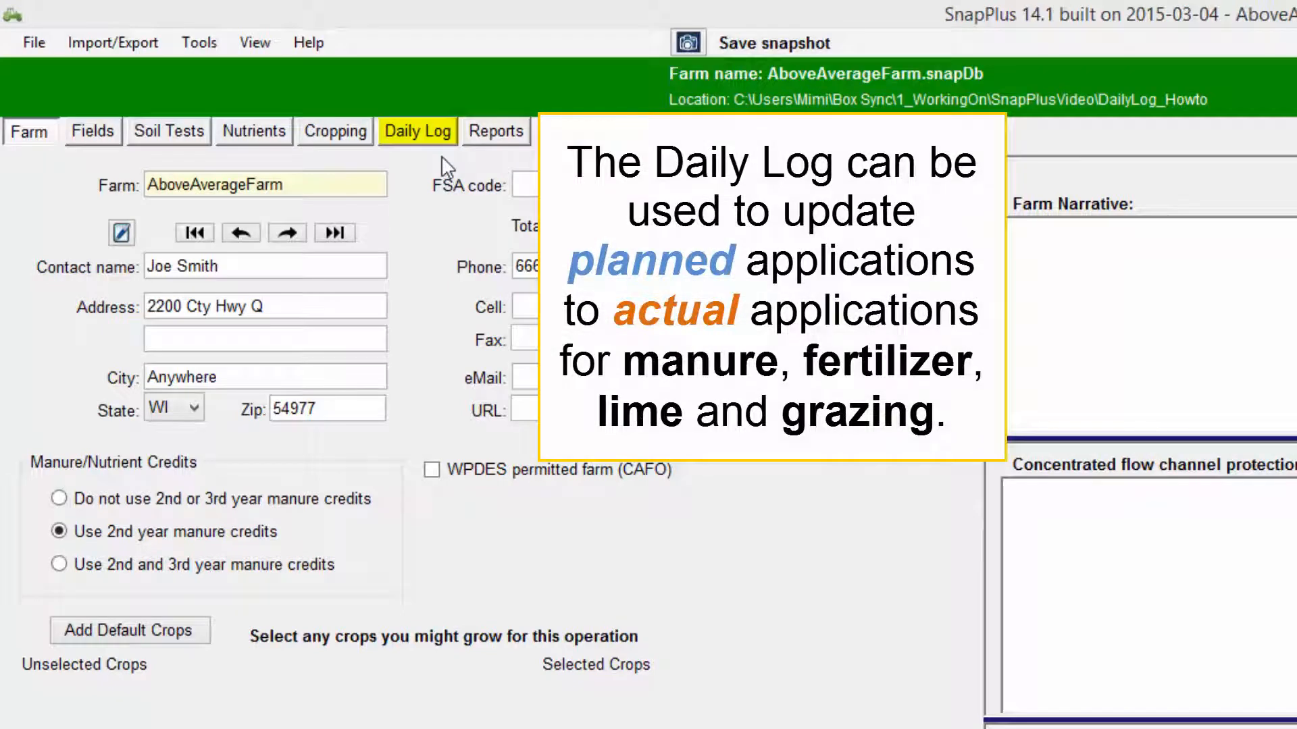
# Open the Daily Log for crop year 2014 and add a new manure application record.
pyautogui.click(444, 135)
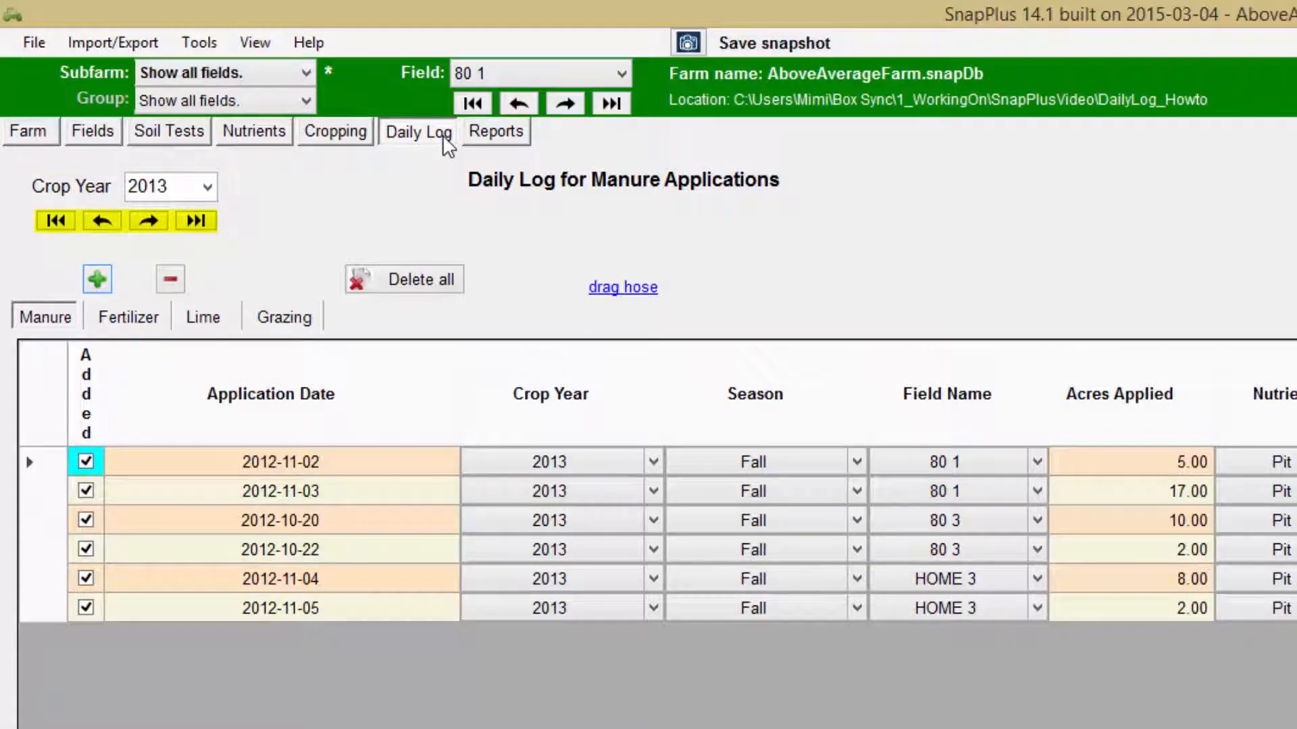
pyautogui.click(150, 223)
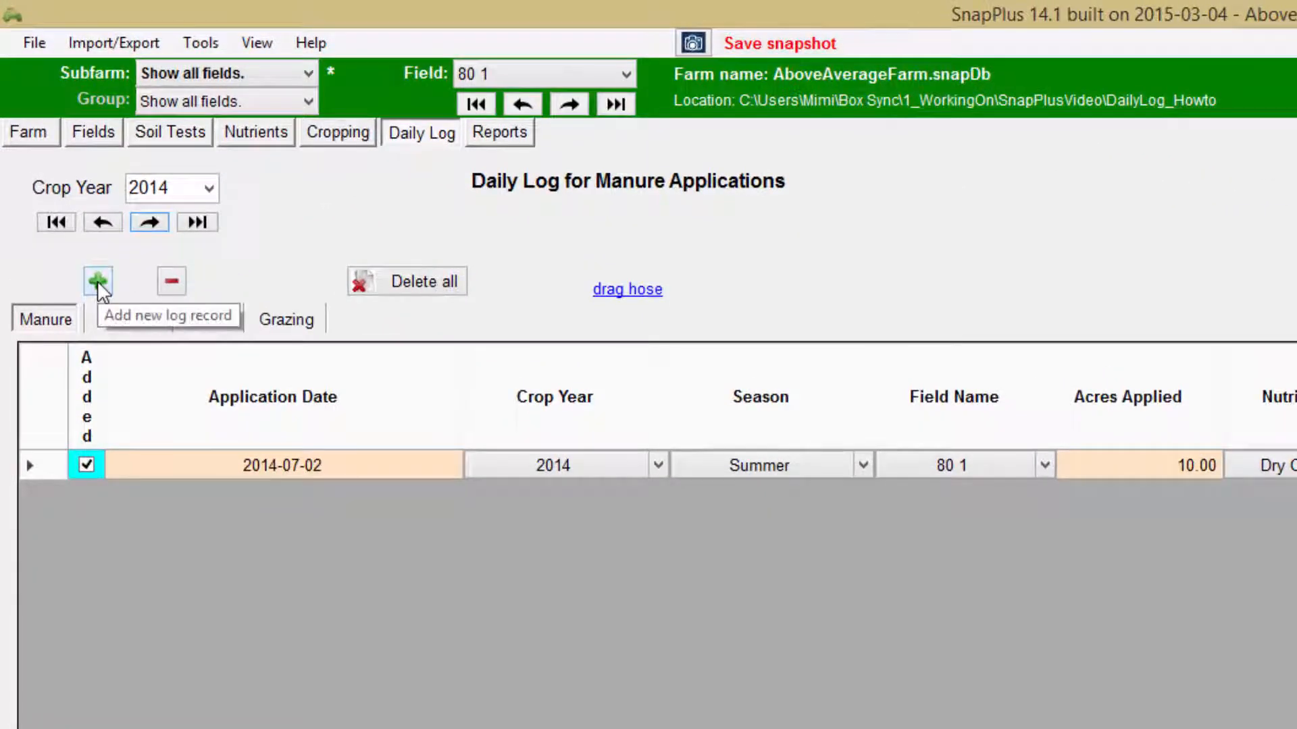
pyautogui.click(98, 282)
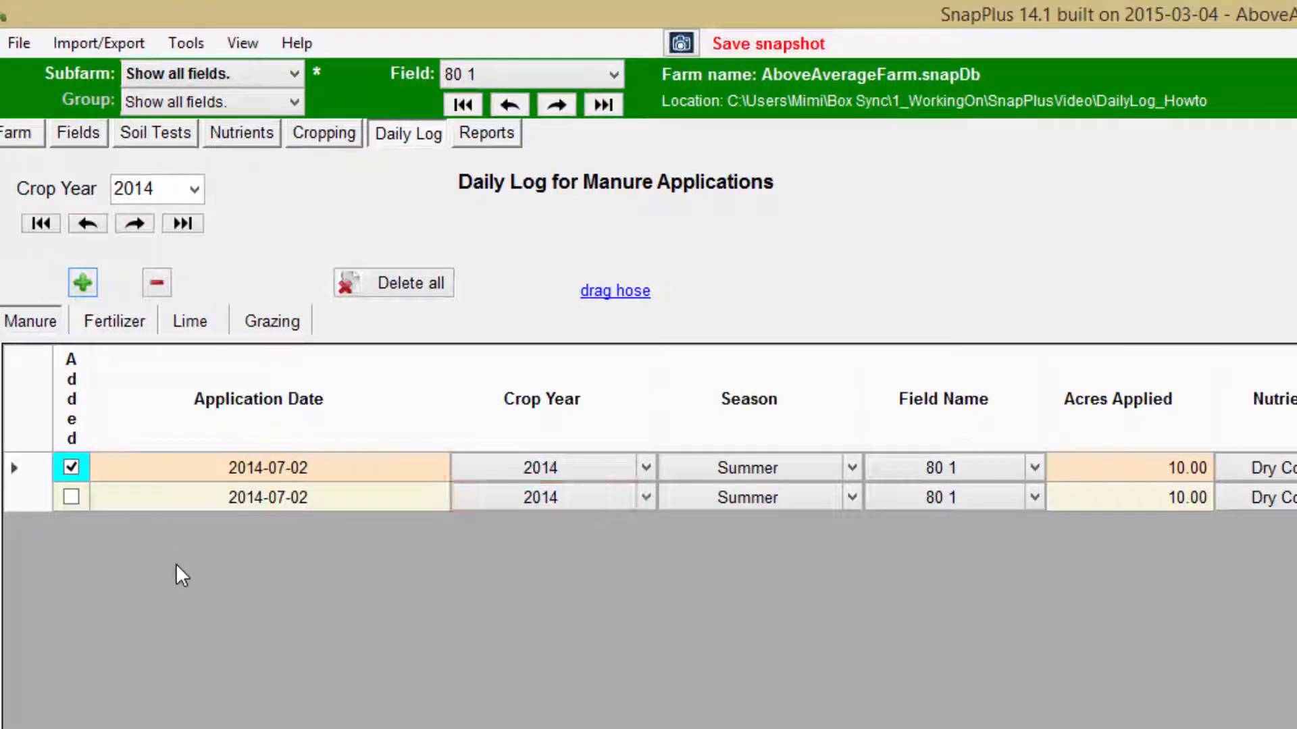
# Set the new manure record's application date to 2014-06-18.
pyautogui.click(431, 501)
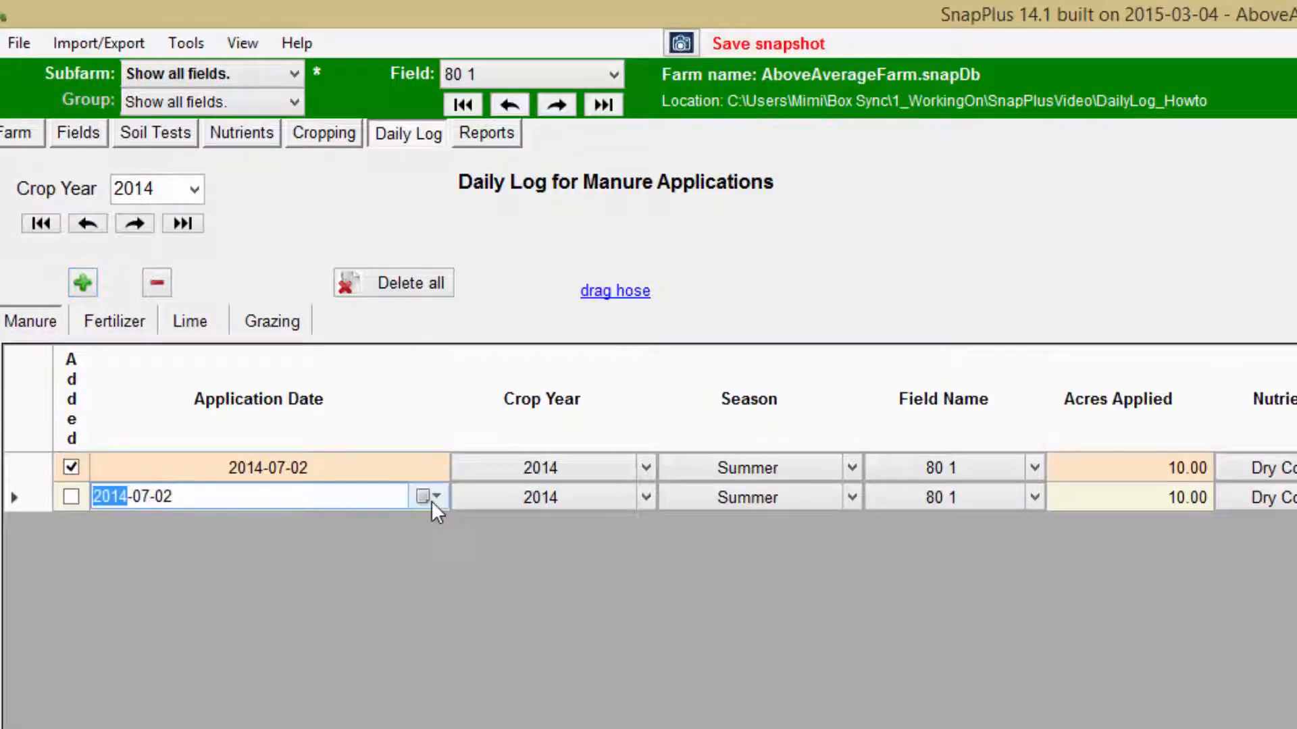
pyautogui.click(430, 501)
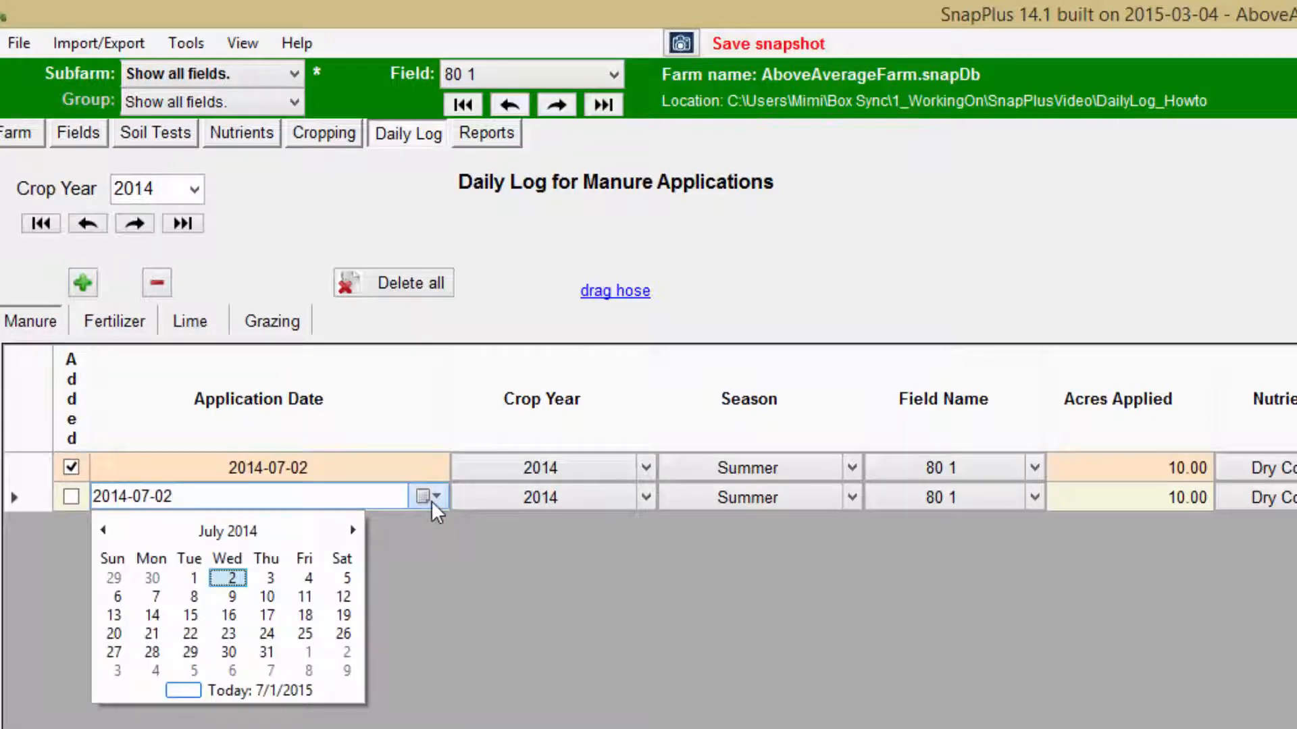
pyautogui.click(233, 532)
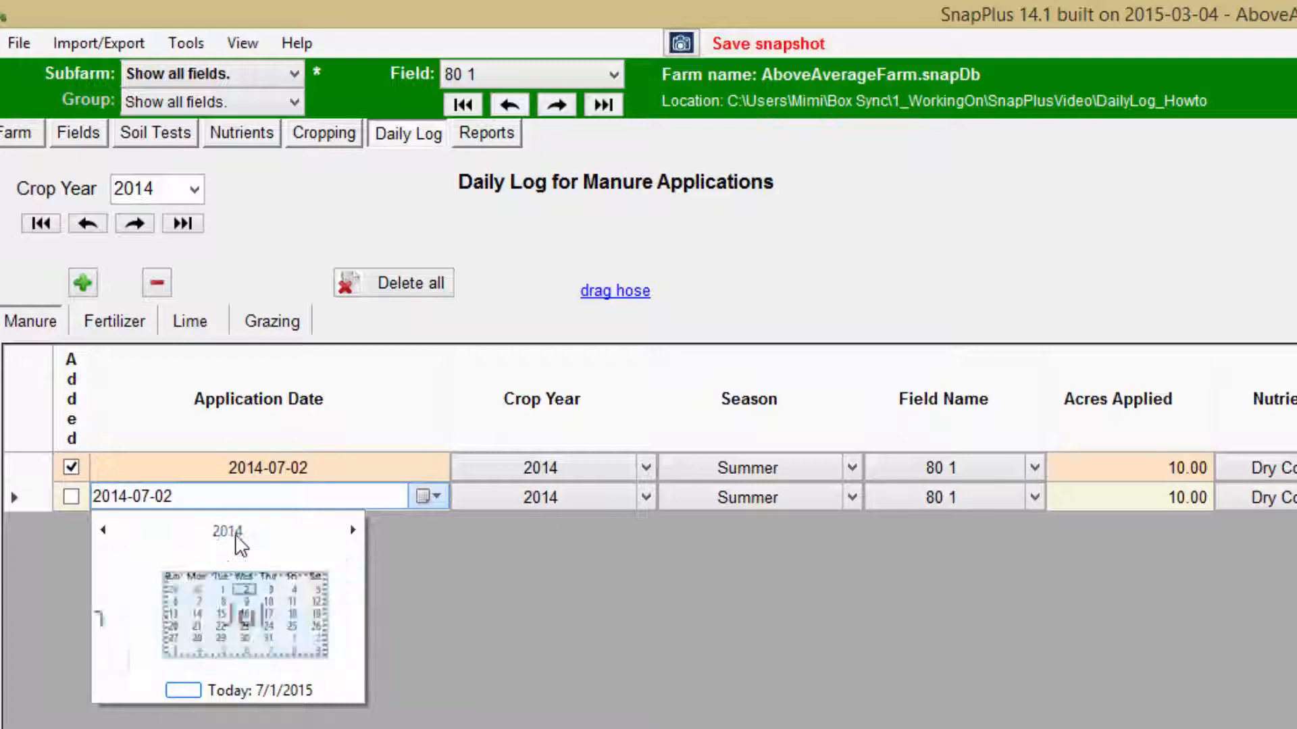
pyautogui.click(193, 613)
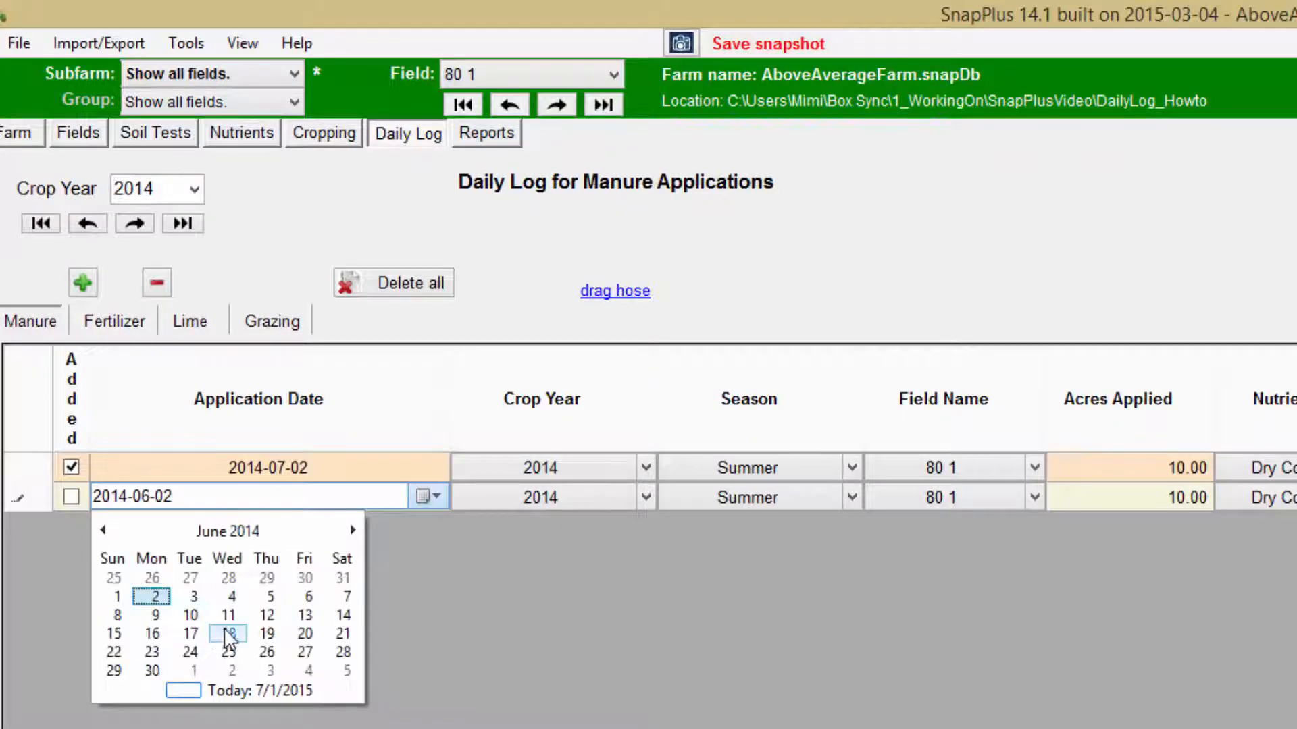
pyautogui.click(226, 629)
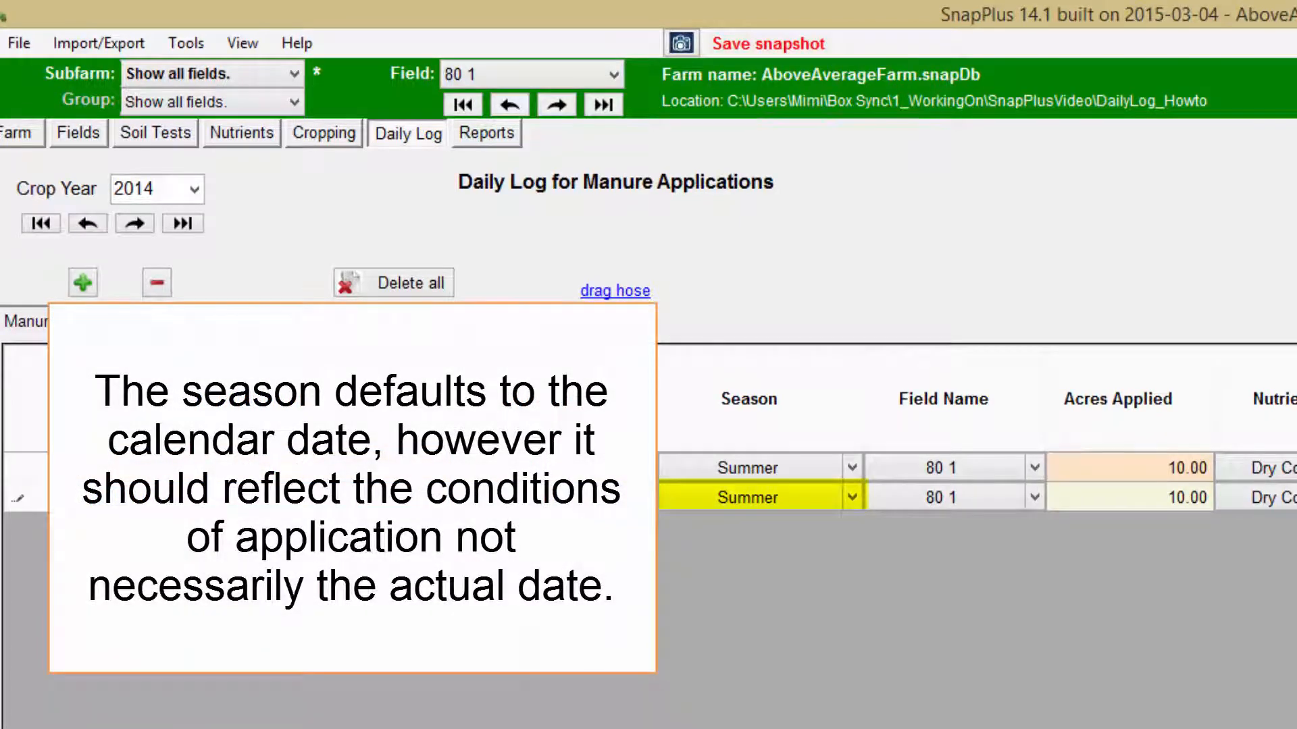
# Assign the 2014-06-18 record to field 80 2 with Pit Manure 1 as the nutrient source, keeping Summer and 10.00 acres.
pyautogui.click(733, 501)
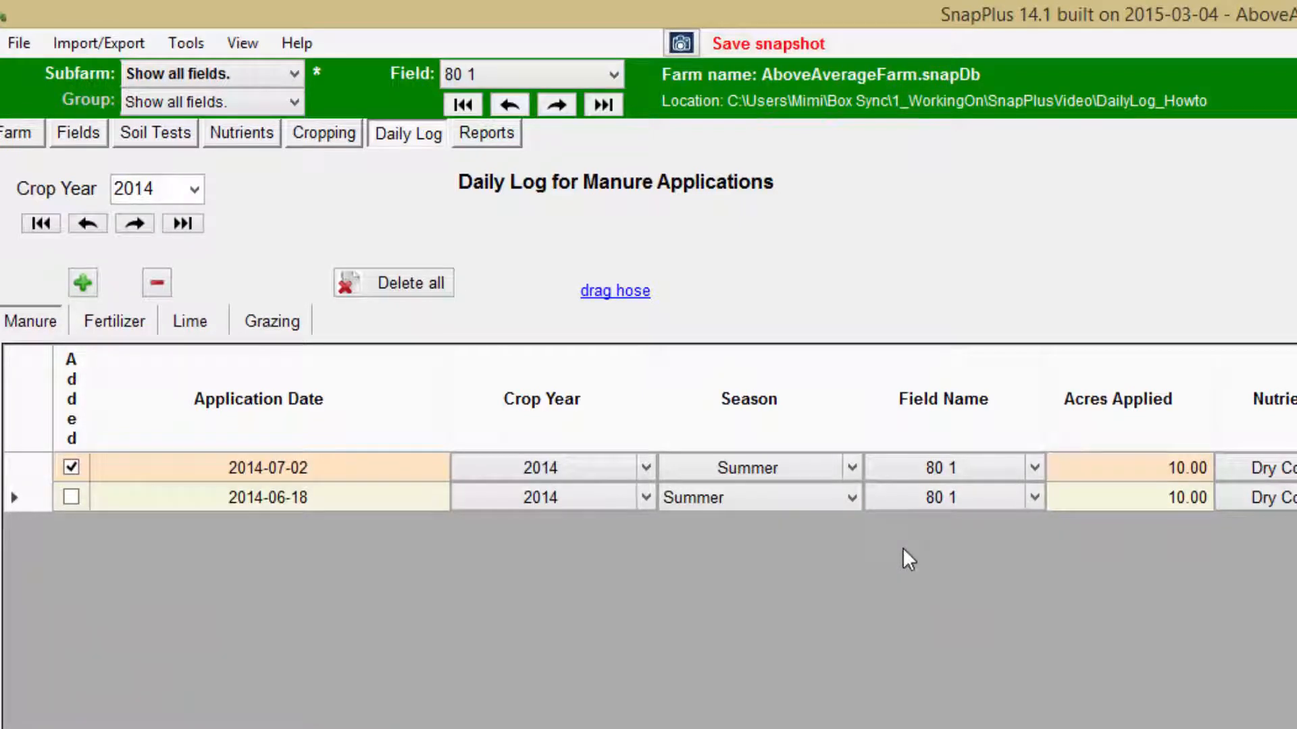
pyautogui.click(991, 498)
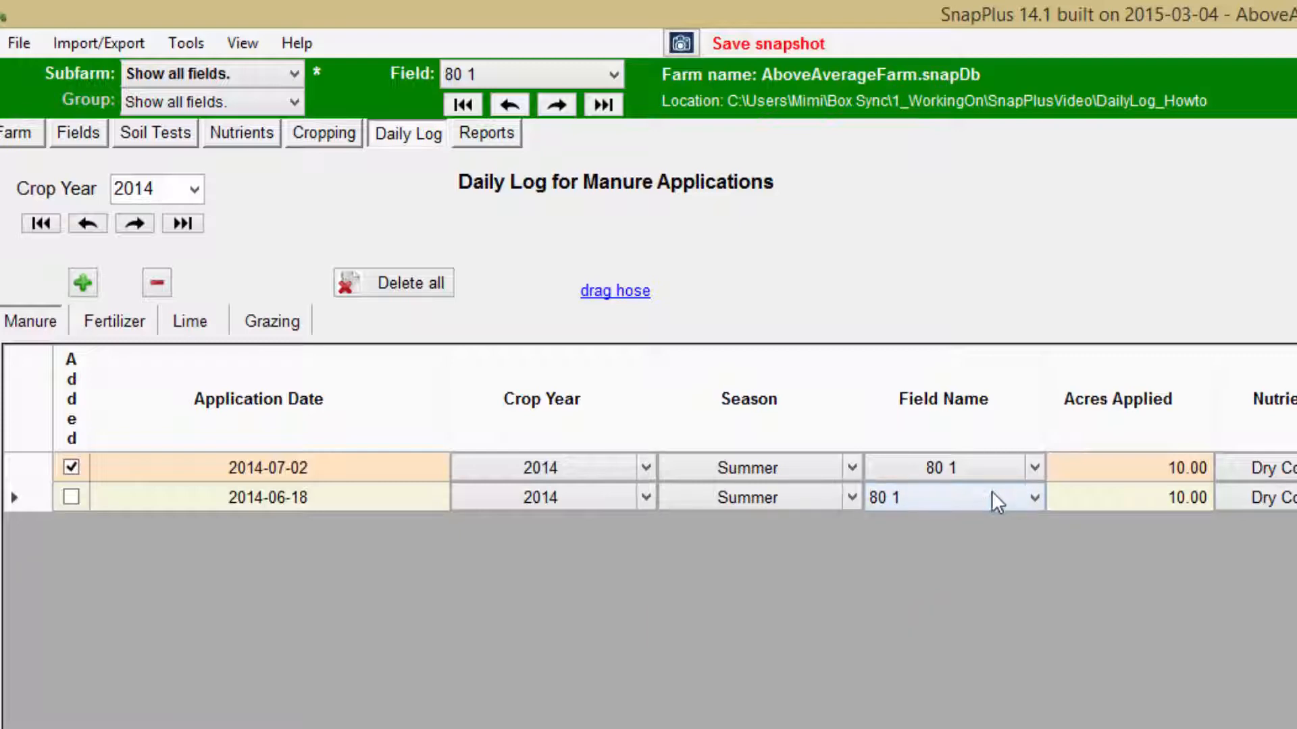
pyautogui.click(1033, 498)
pyautogui.click(999, 541)
pyautogui.click(1121, 497)
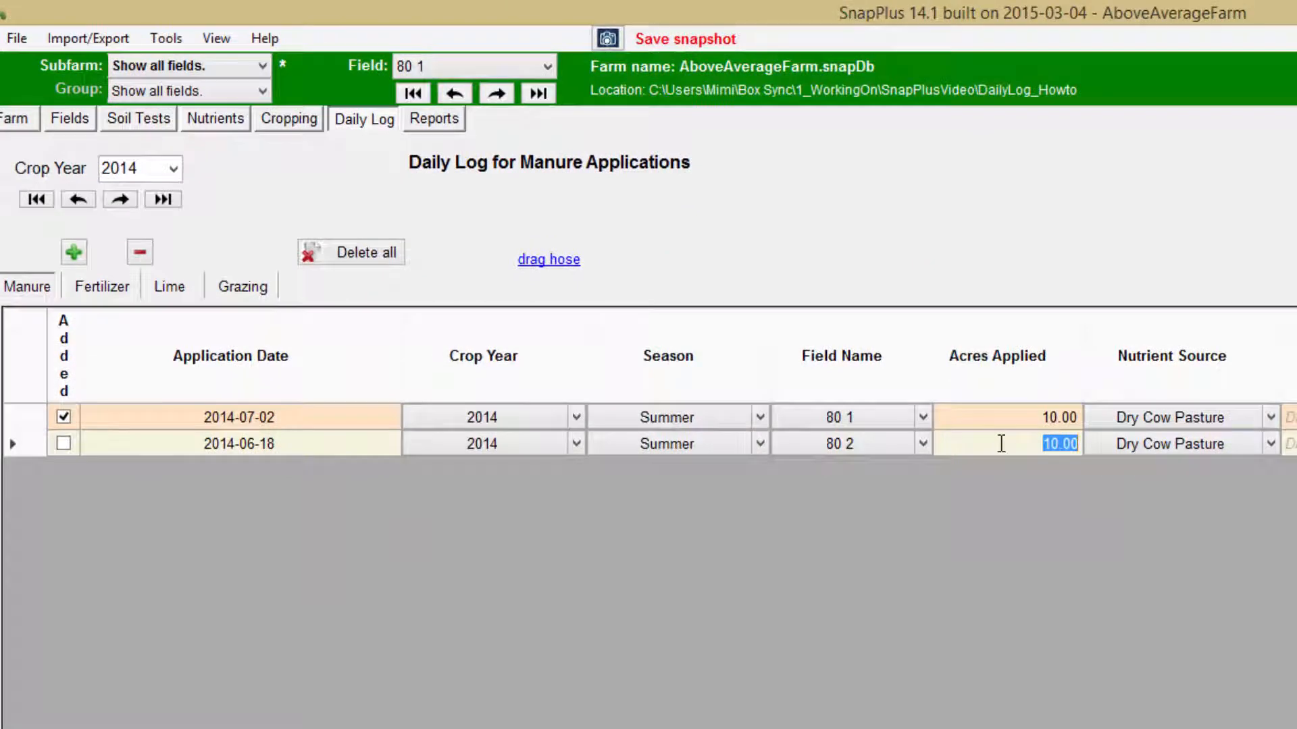
pyautogui.click(1268, 445)
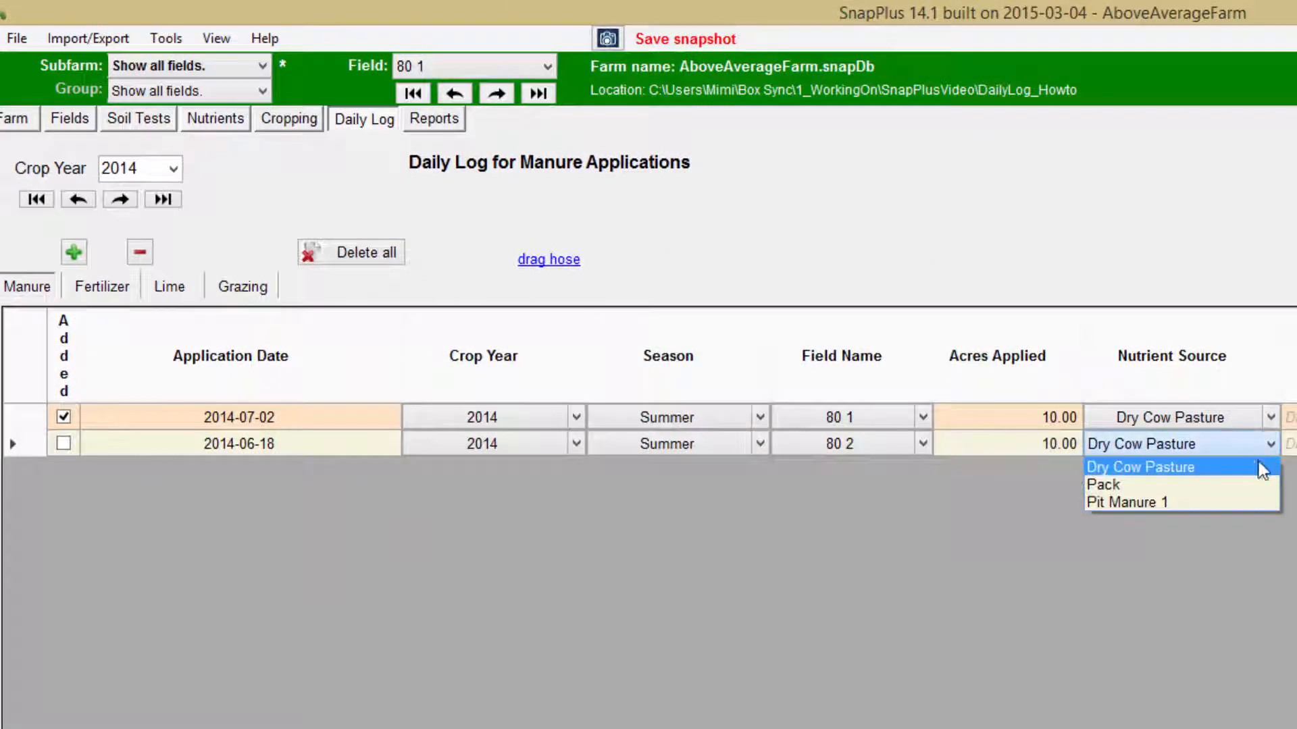
pyautogui.click(1216, 502)
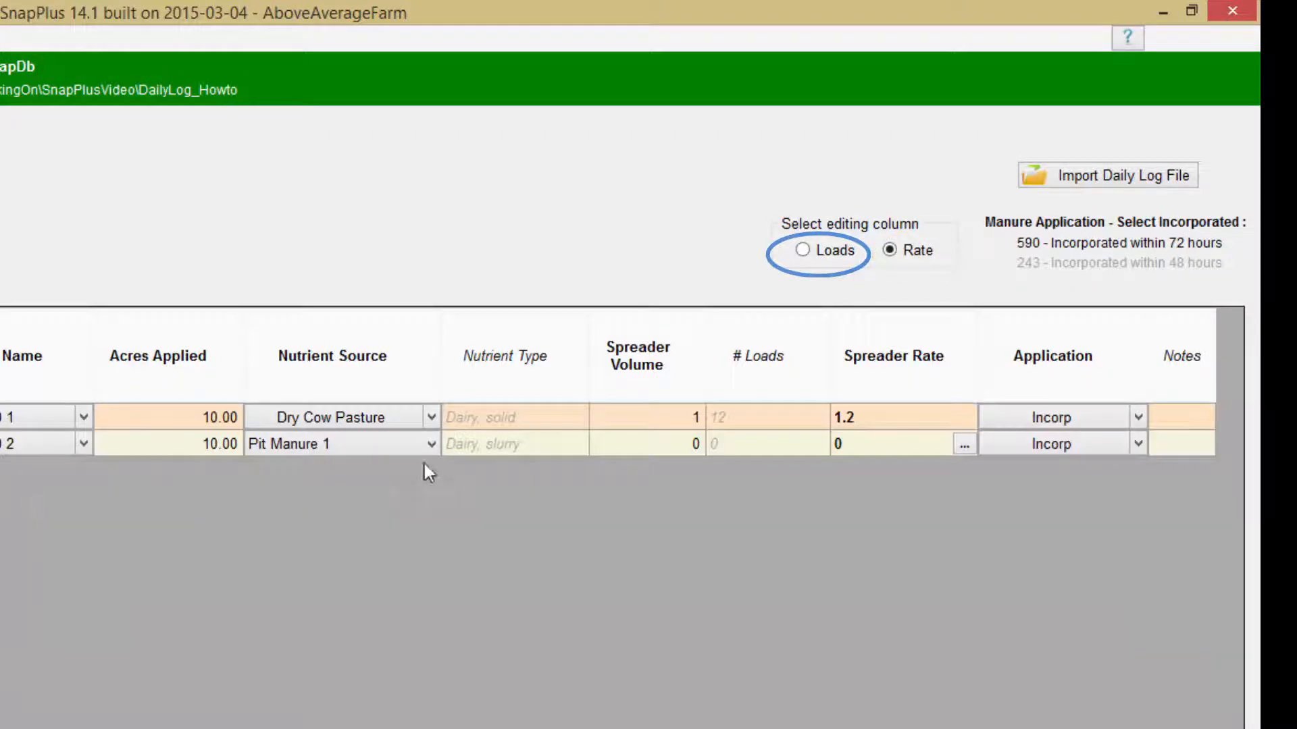
# Switch the editing column to Loads and enter a spreader volume of 6000 and 20 loads for field 80 2.
pyautogui.click(803, 251)
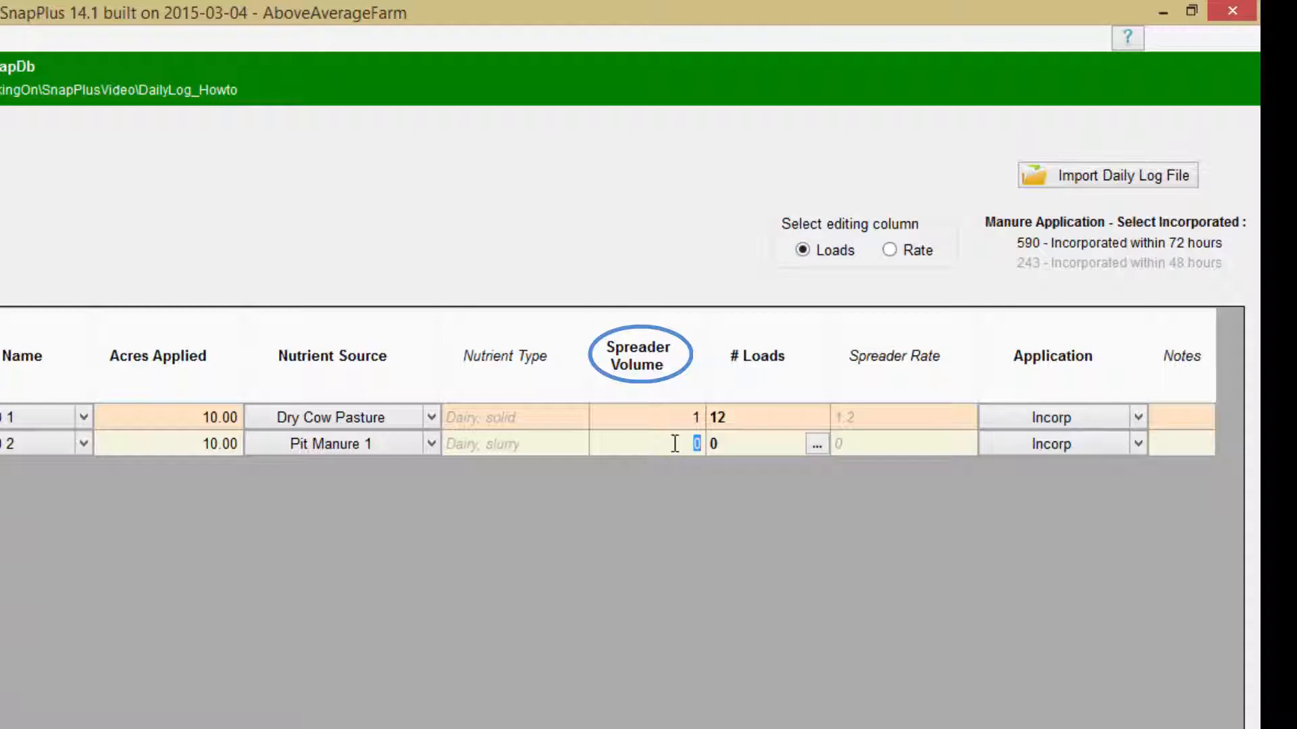
pyautogui.write('6000')
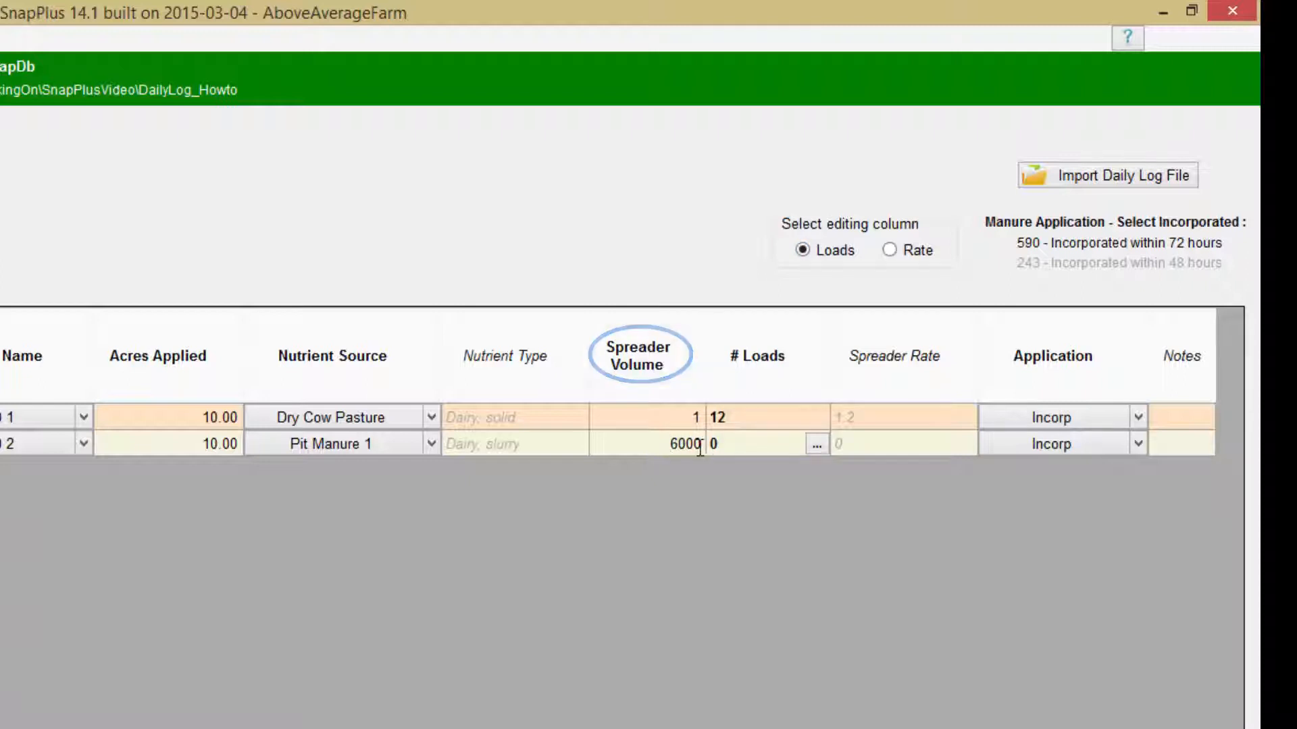
pyautogui.click(770, 446)
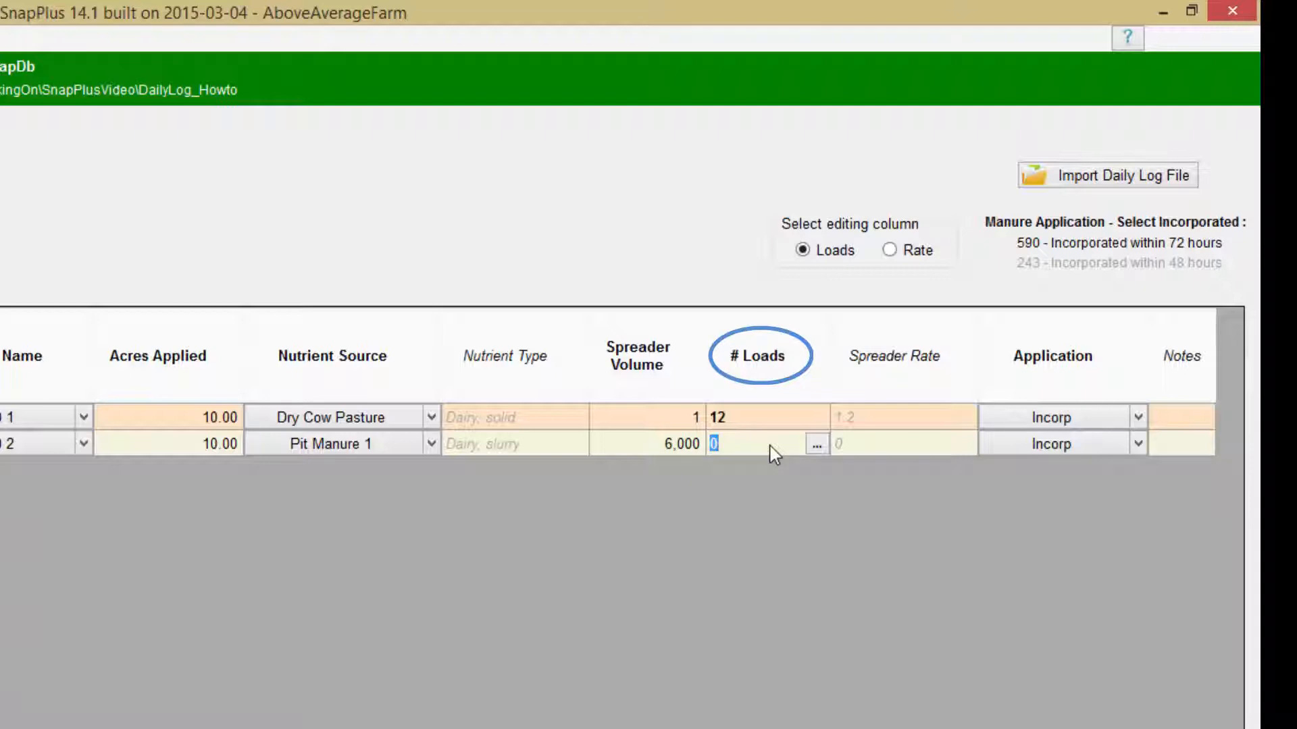
pyautogui.write('20')
pyautogui.press('Tab')
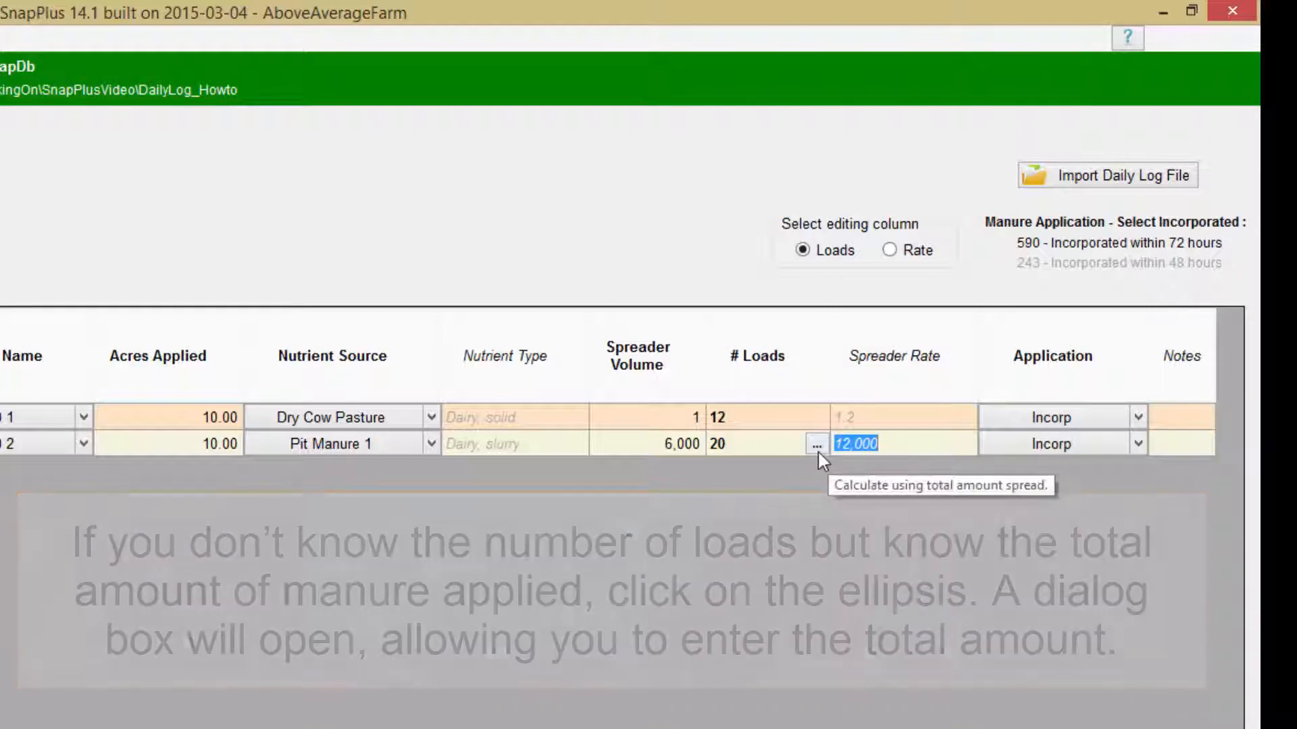
# Recalculate the number of loads for field 80 2 from a total of 180000 gallons applied.
pyautogui.click(817, 446)
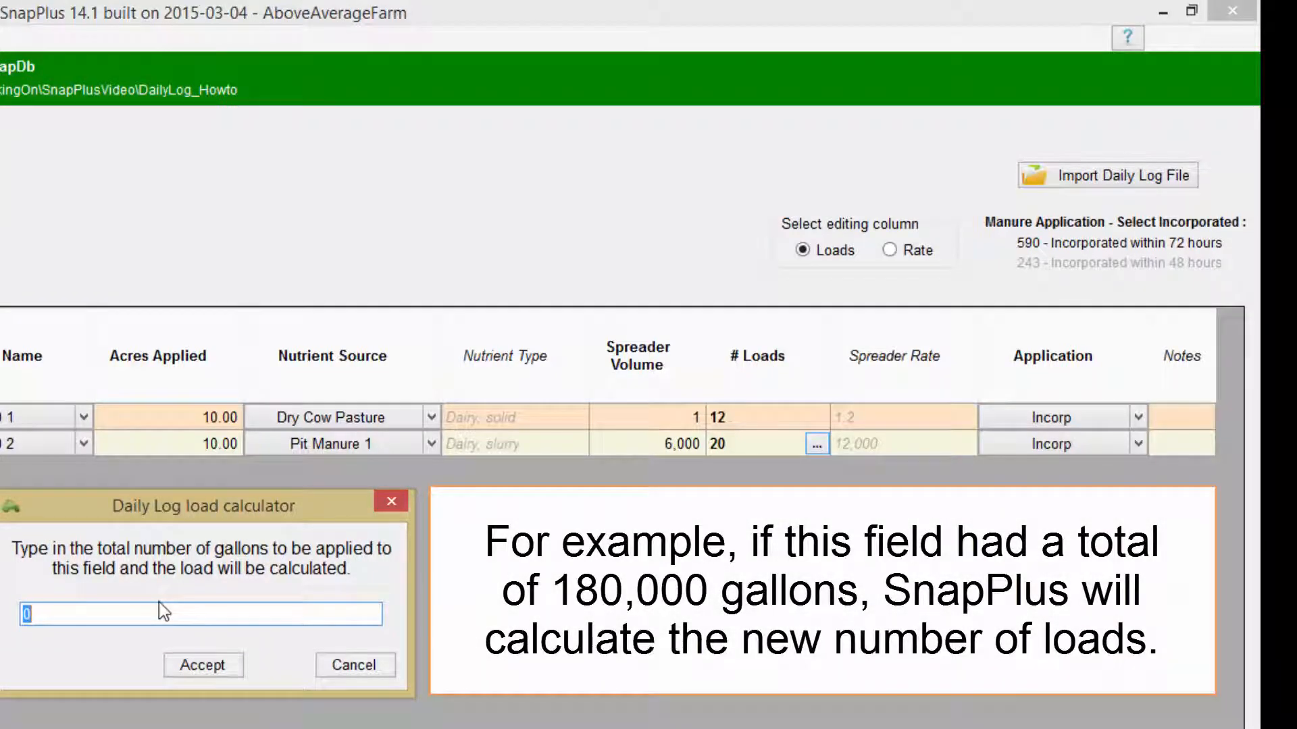
pyautogui.write('180000')
pyautogui.click(202, 665)
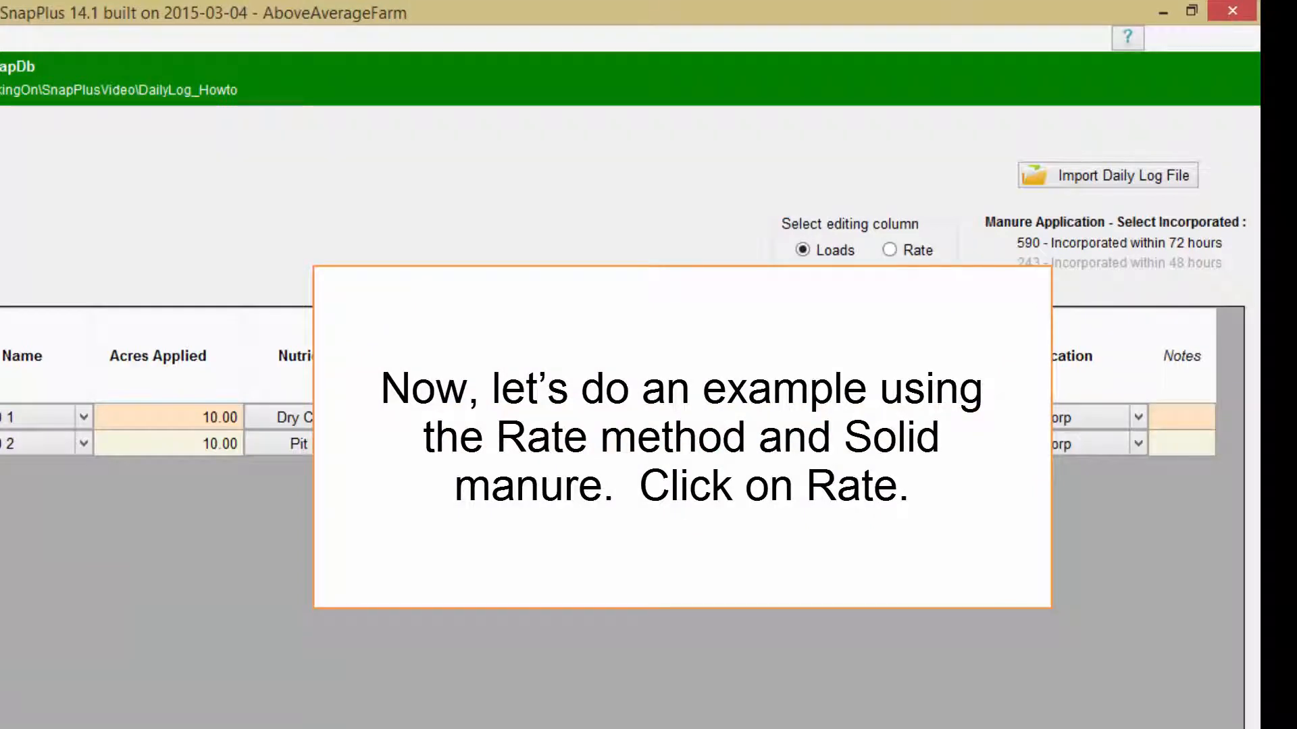
# Switch the editing column to Rate and add another manure record with application date 2014-07-25.
pyautogui.click(890, 251)
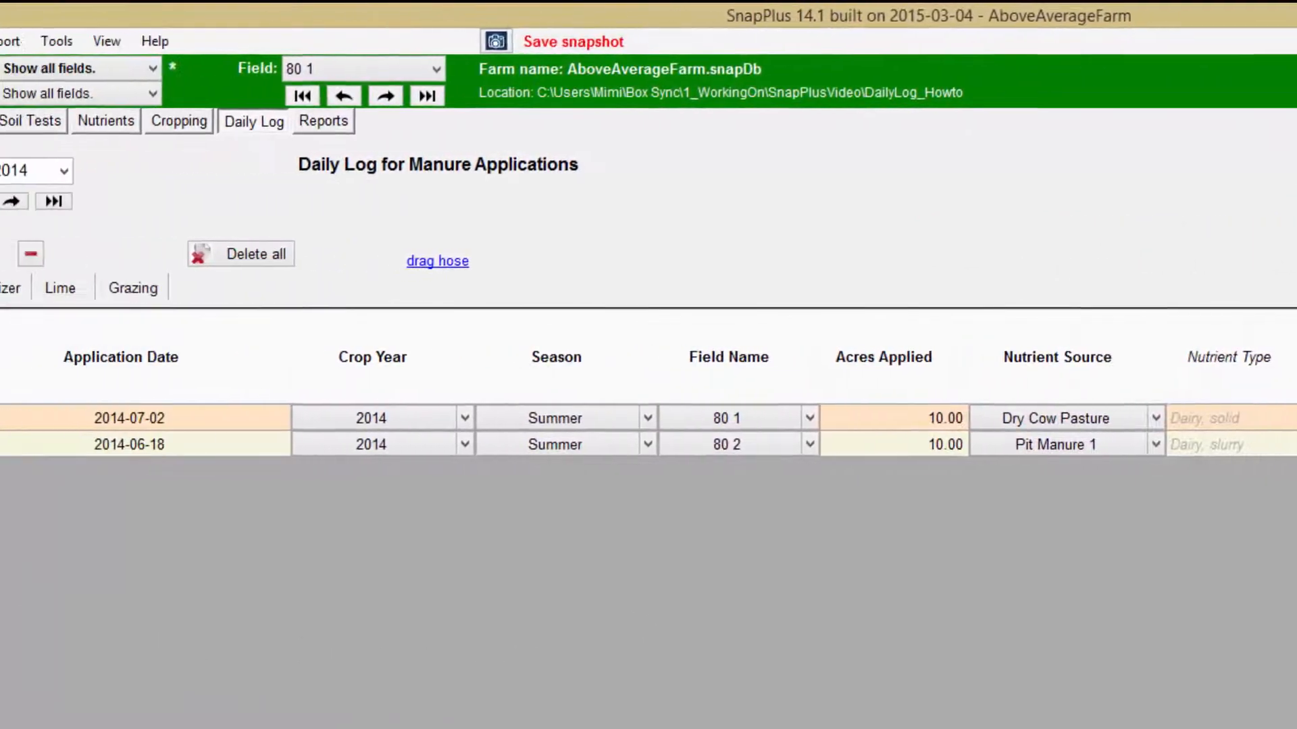
pyautogui.click(99, 254)
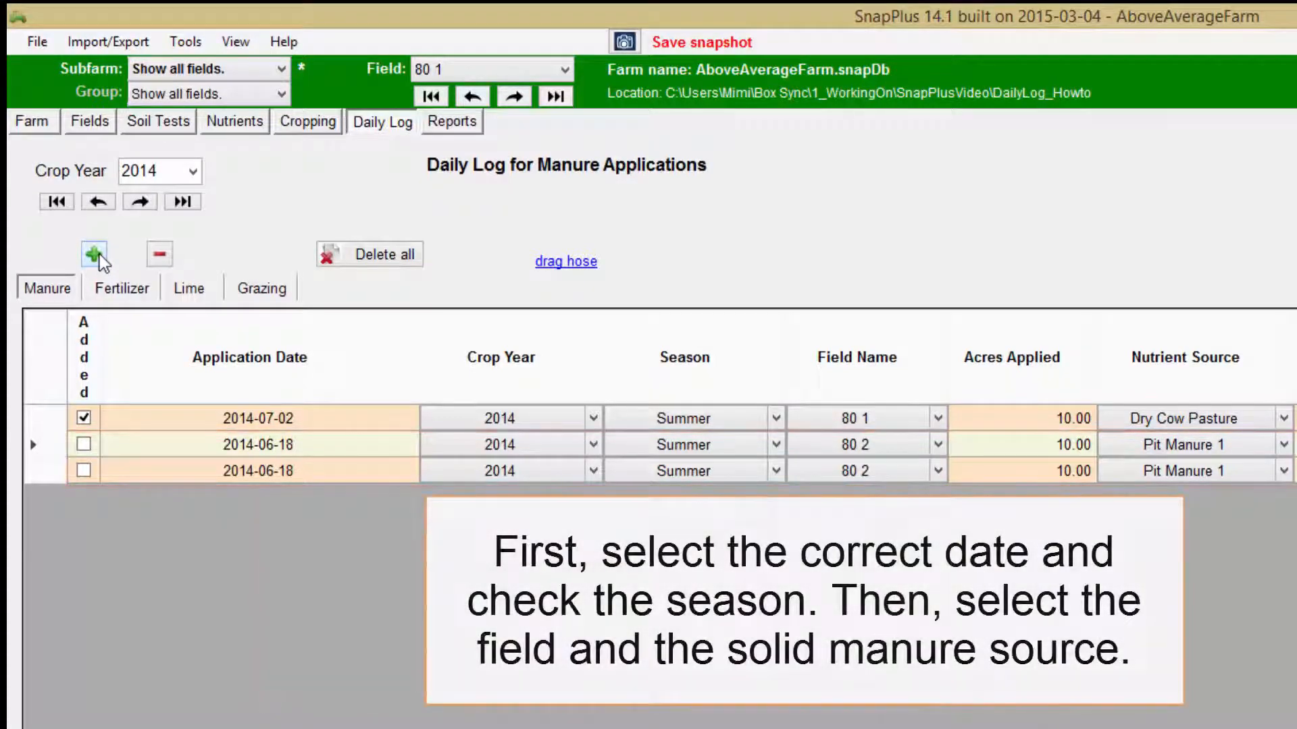
pyautogui.click(327, 477)
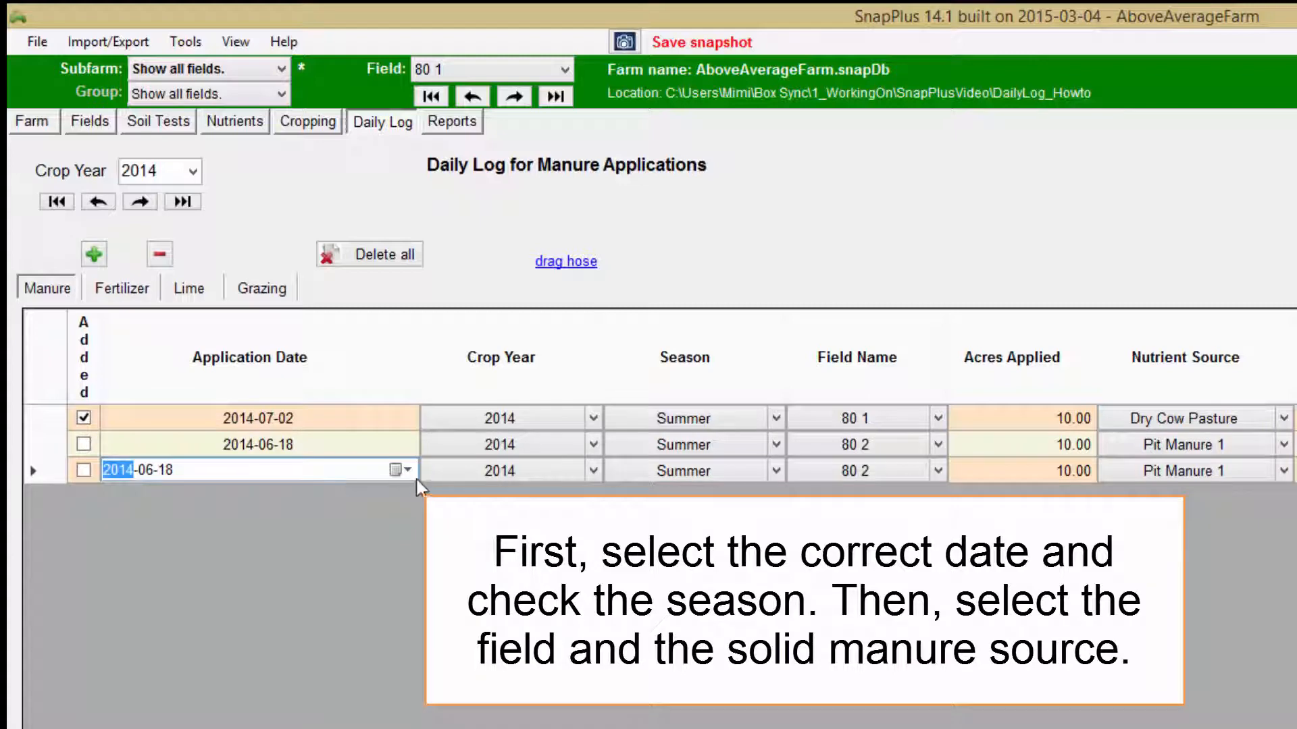
pyautogui.click(401, 470)
pyautogui.click(236, 503)
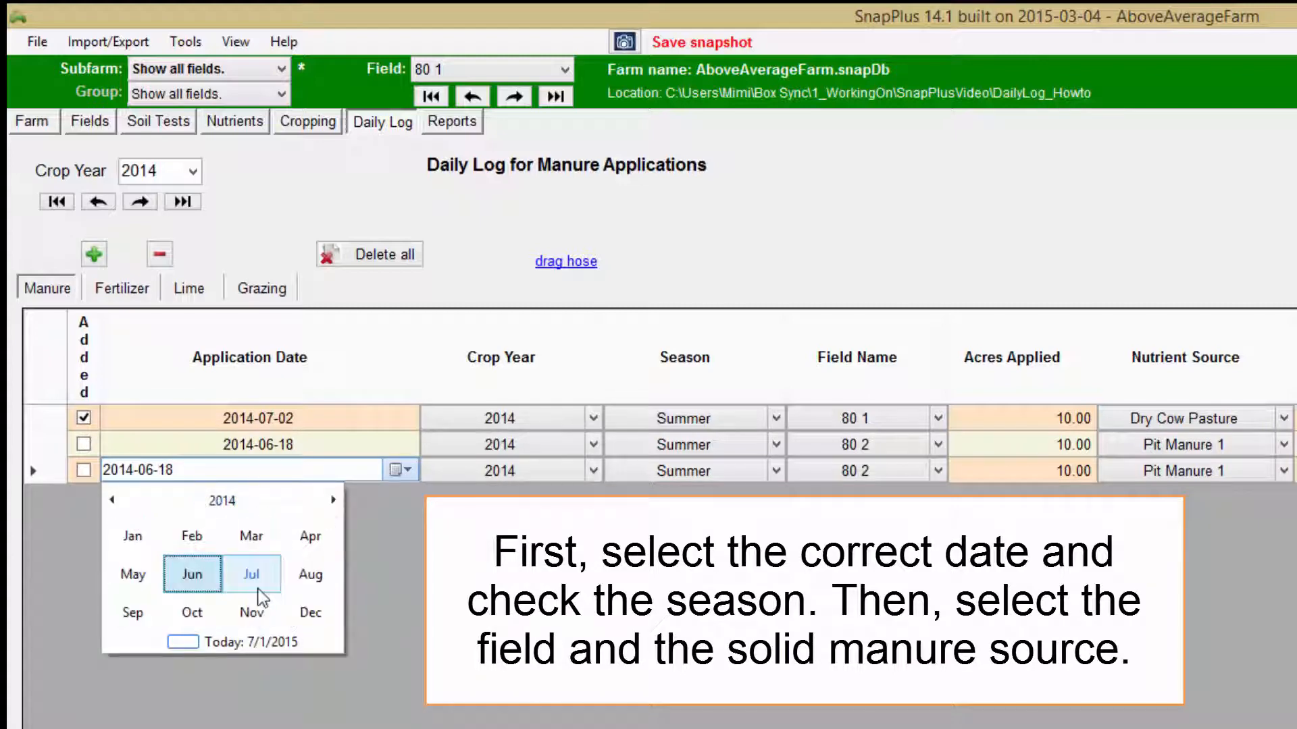
pyautogui.click(258, 593)
pyautogui.click(282, 597)
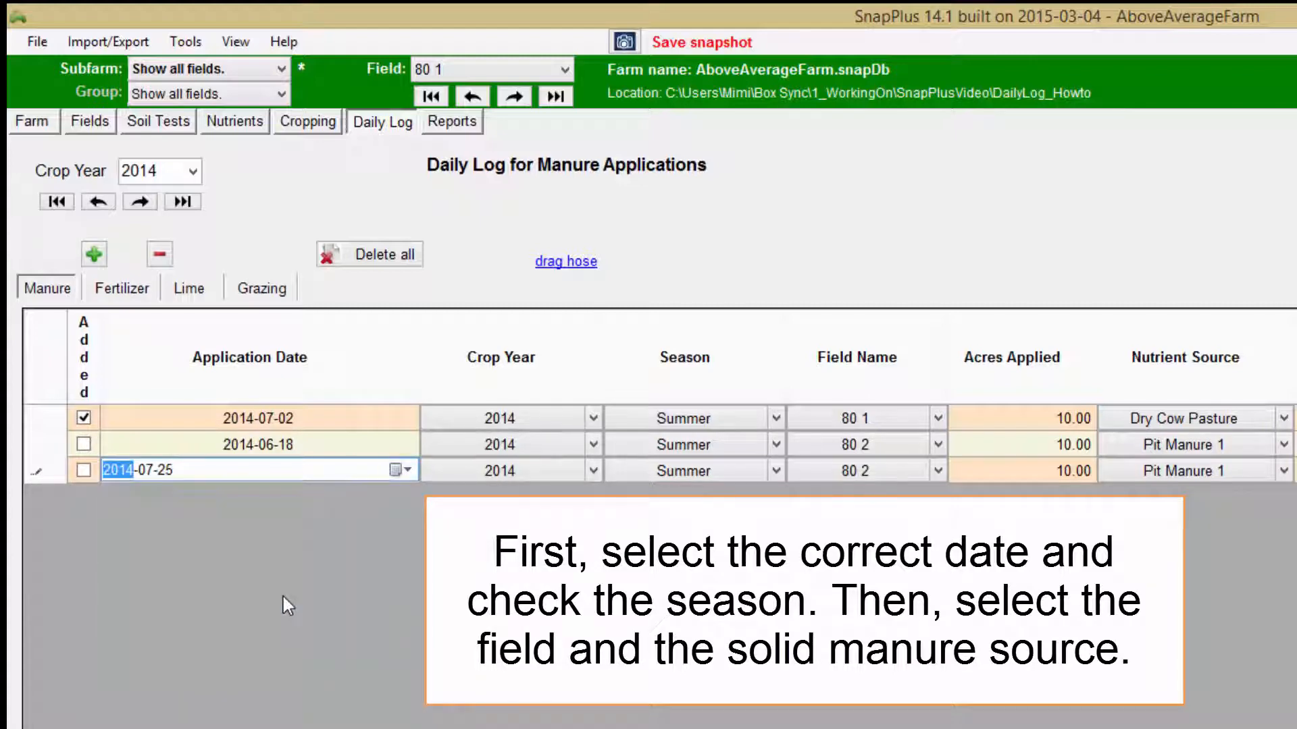
# Assign the 2014-07-25 record to field 80 4 and choose Pack as its nutrient source, keeping the Summer season.
pyautogui.click(690, 476)
pyautogui.click(939, 473)
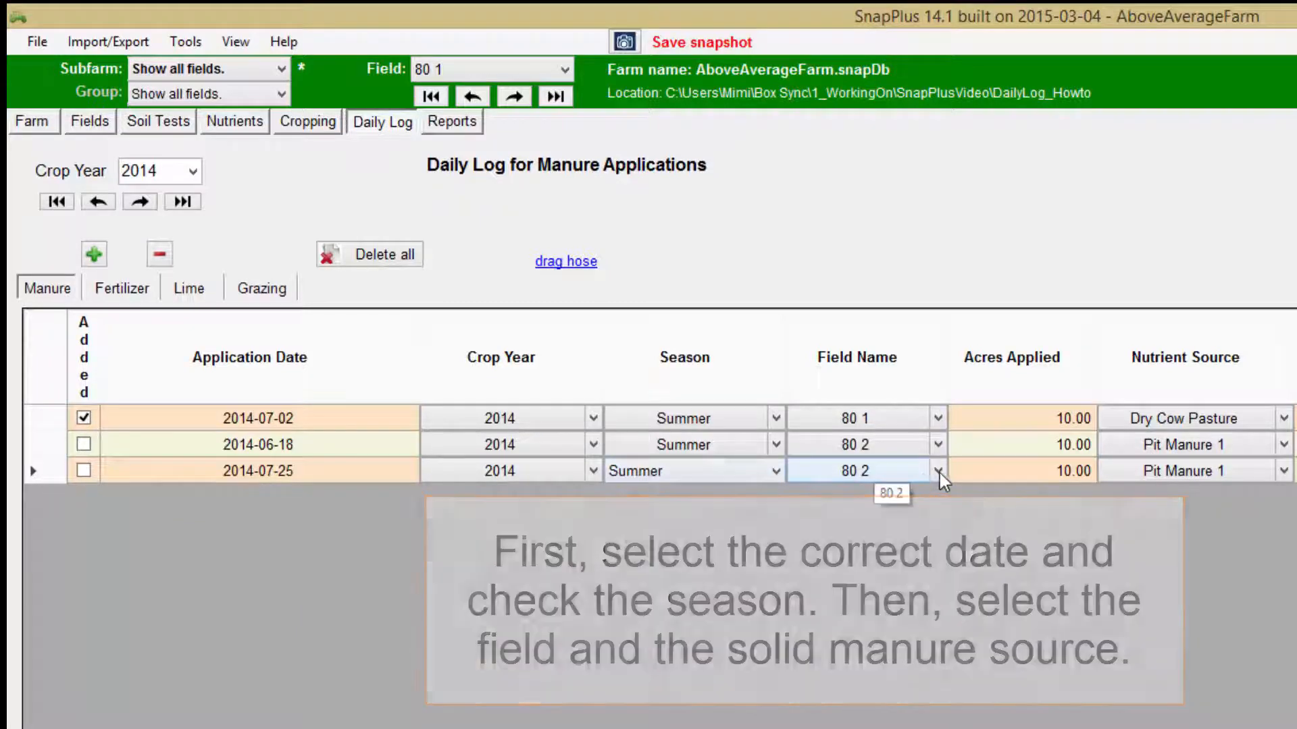
pyautogui.click(939, 473)
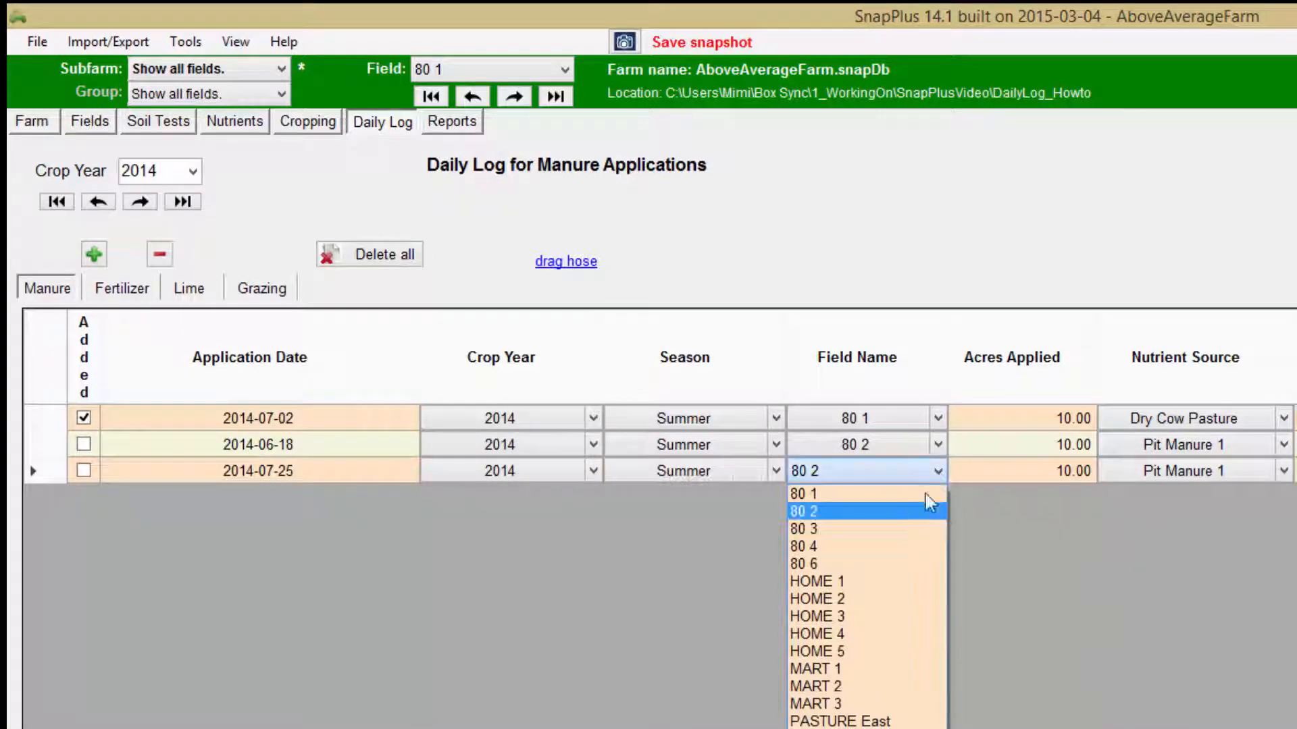
pyautogui.click(868, 548)
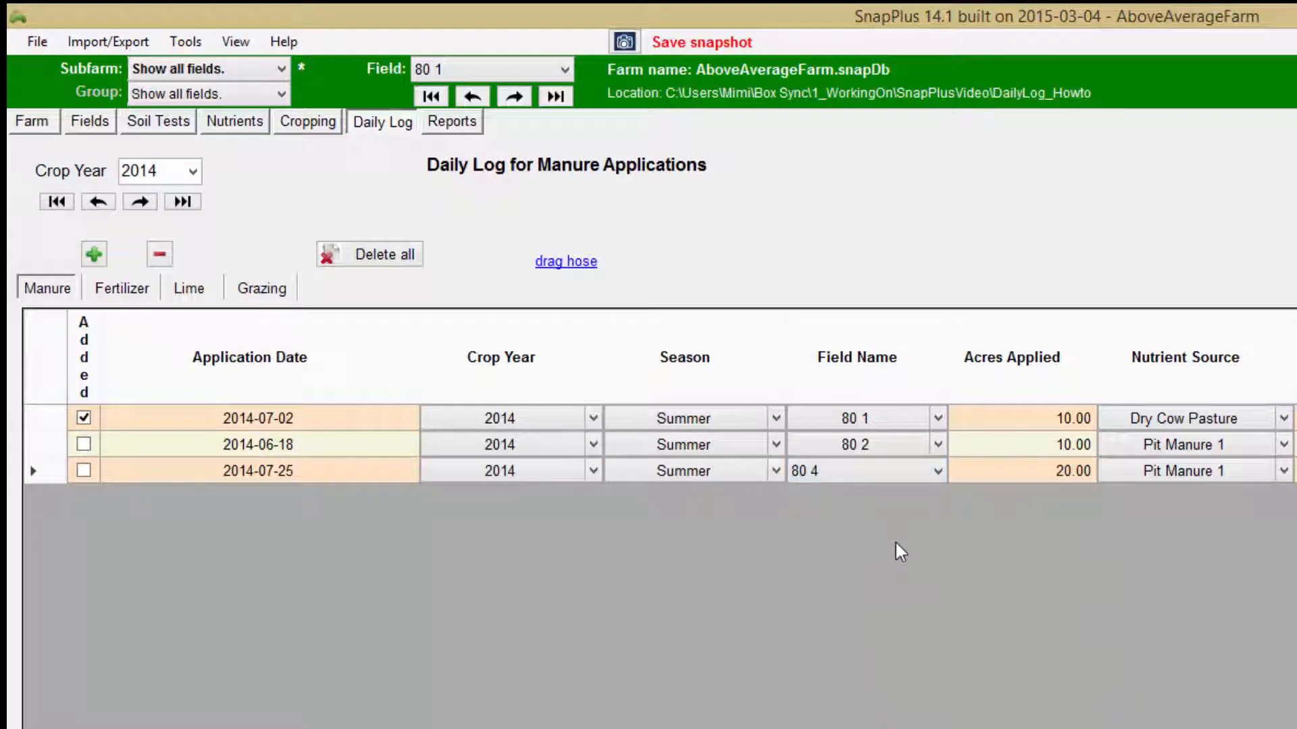
pyautogui.click(1282, 473)
pyautogui.click(1281, 472)
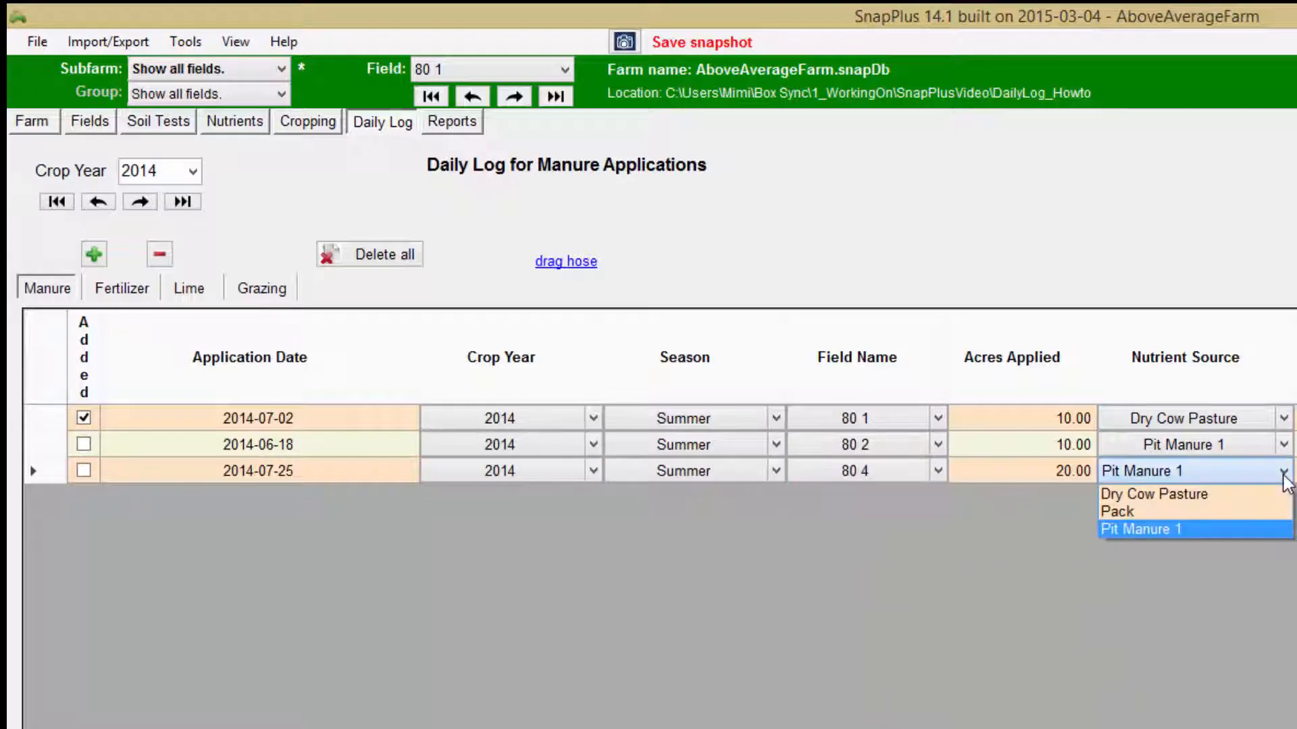
pyautogui.click(1134, 510)
# Enter a spreader volume of 3 and a spreader rate of 9 for field 80 4.
pyautogui.click(783, 470)
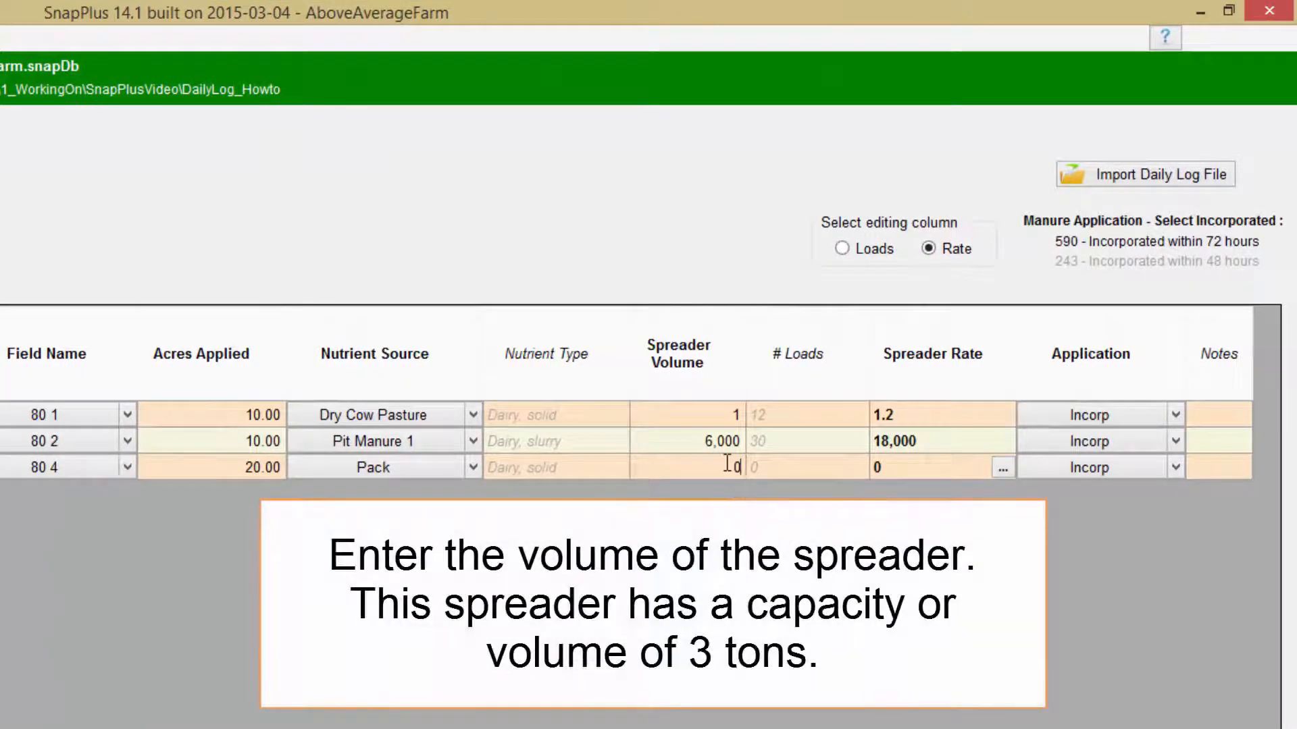
pyautogui.write('3')
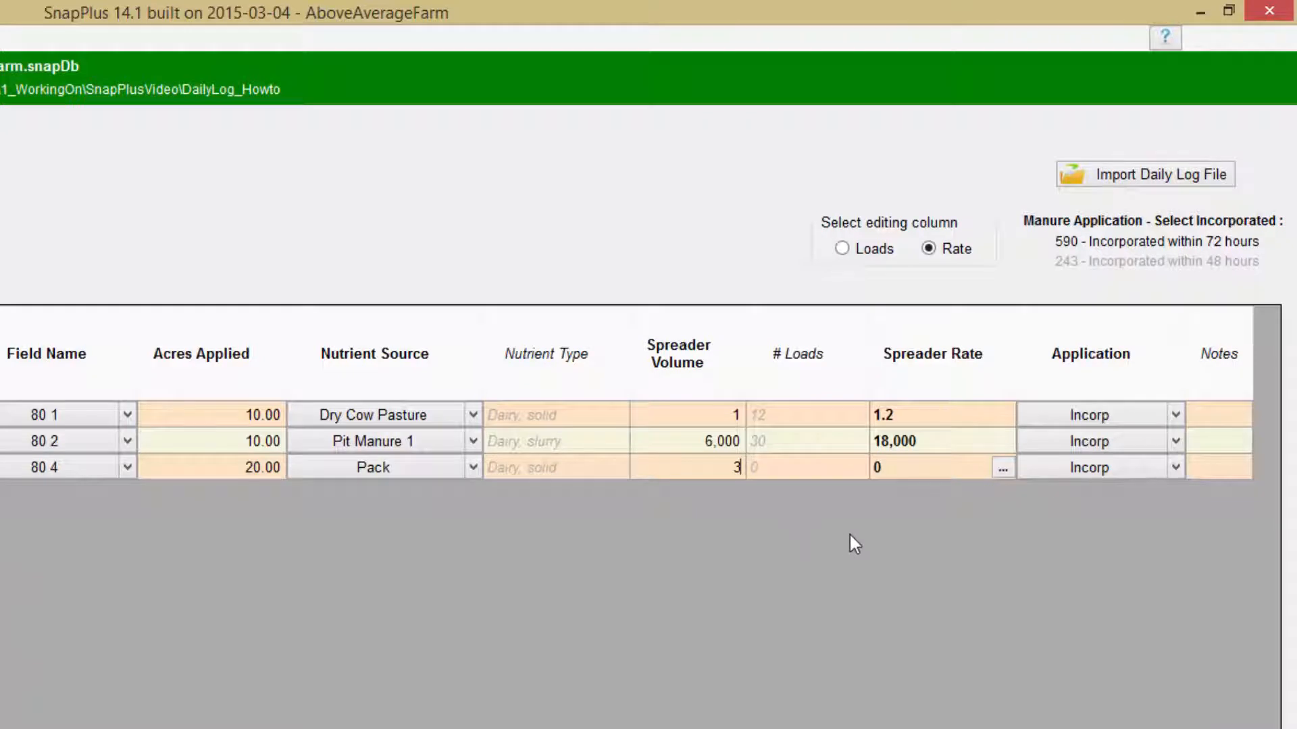
pyautogui.click(874, 469)
pyautogui.write('9')
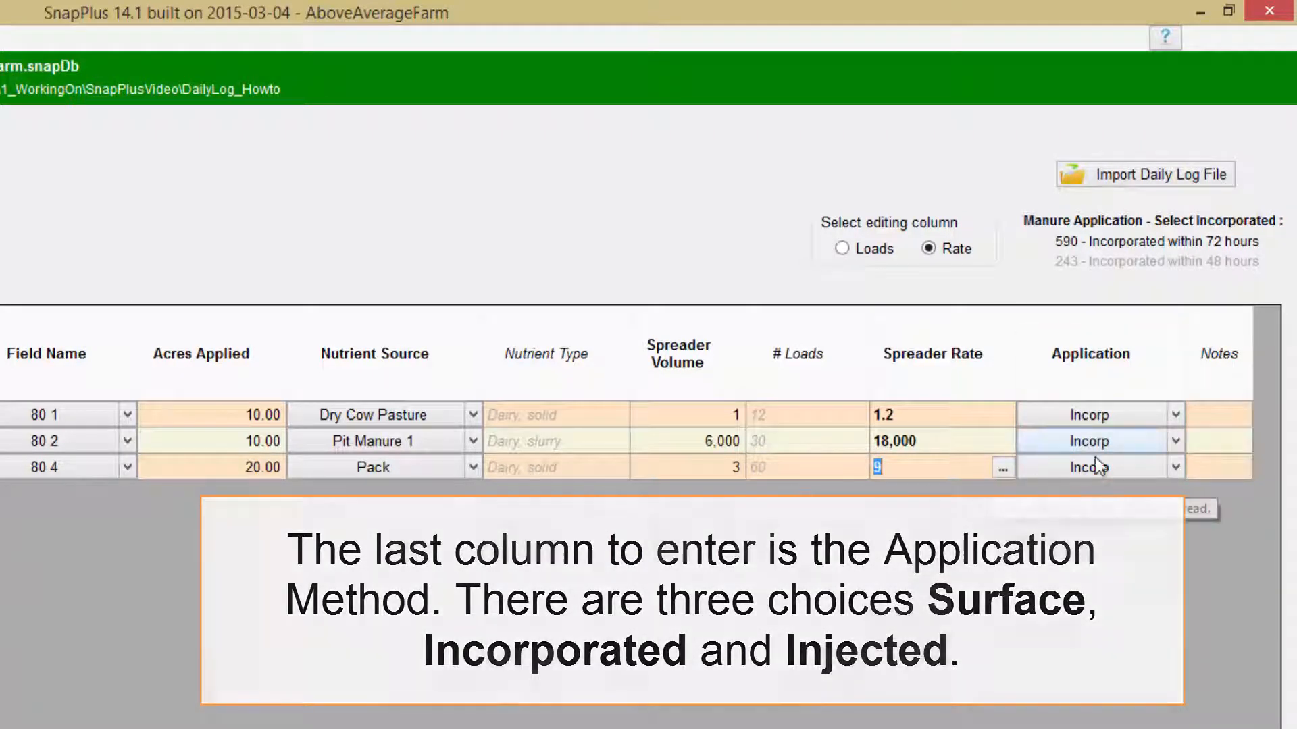
# Set the application method to Surface for field 80 4 and to Inject for field 80 2.
pyautogui.click(1182, 469)
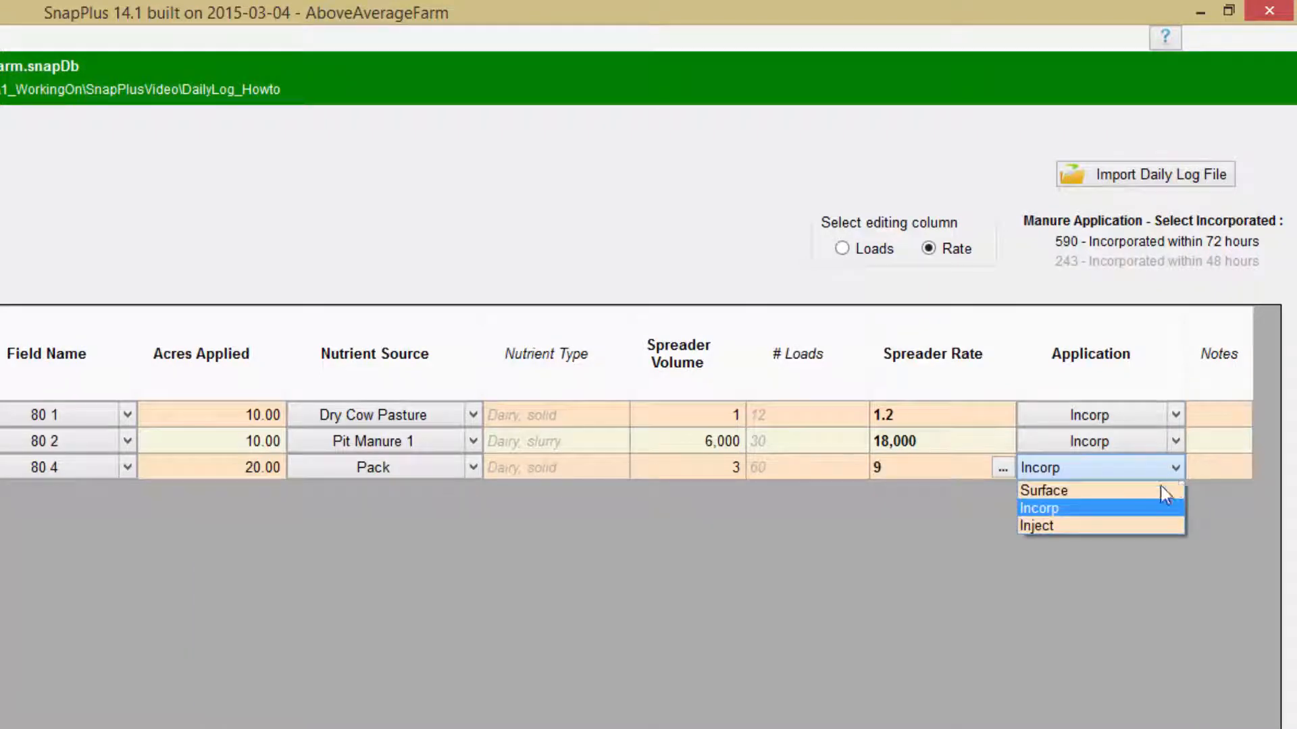
pyautogui.click(1151, 488)
pyautogui.click(1179, 443)
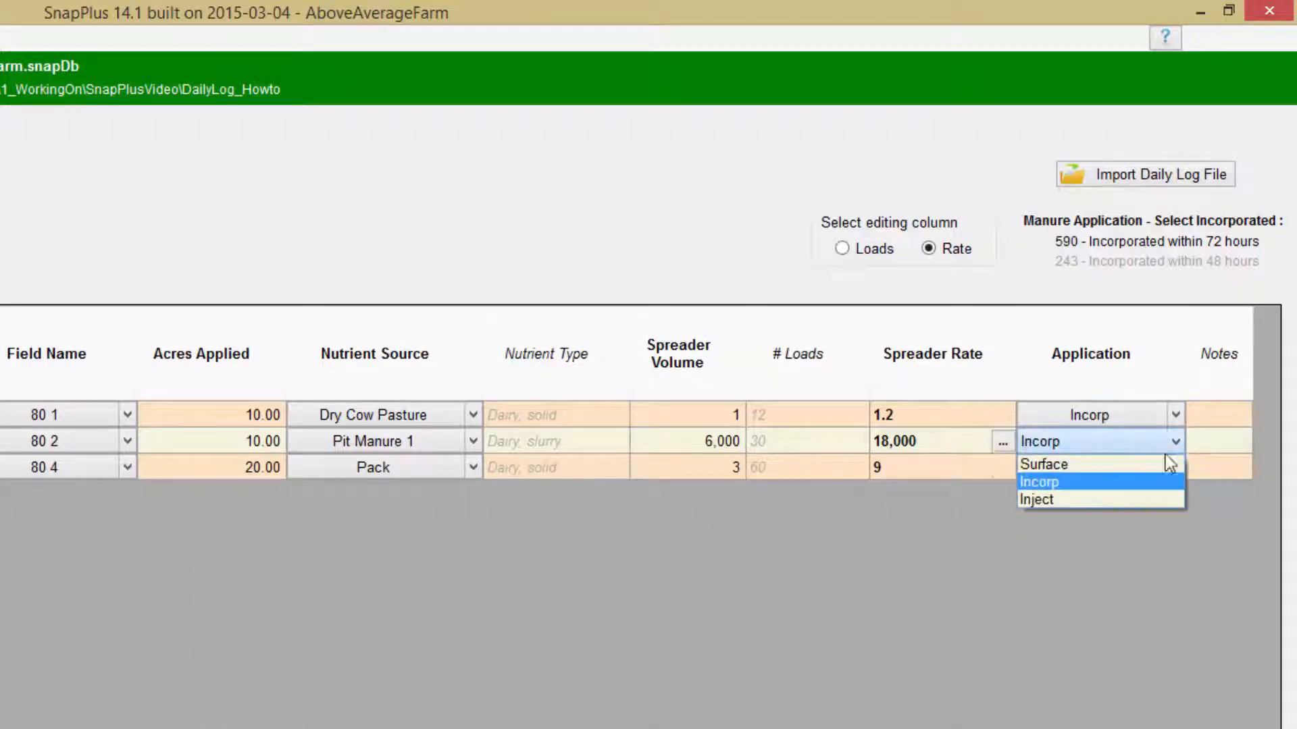
pyautogui.click(1125, 500)
# View the notes for the field 80 4 record and close them without entering any text.
pyautogui.click(1223, 468)
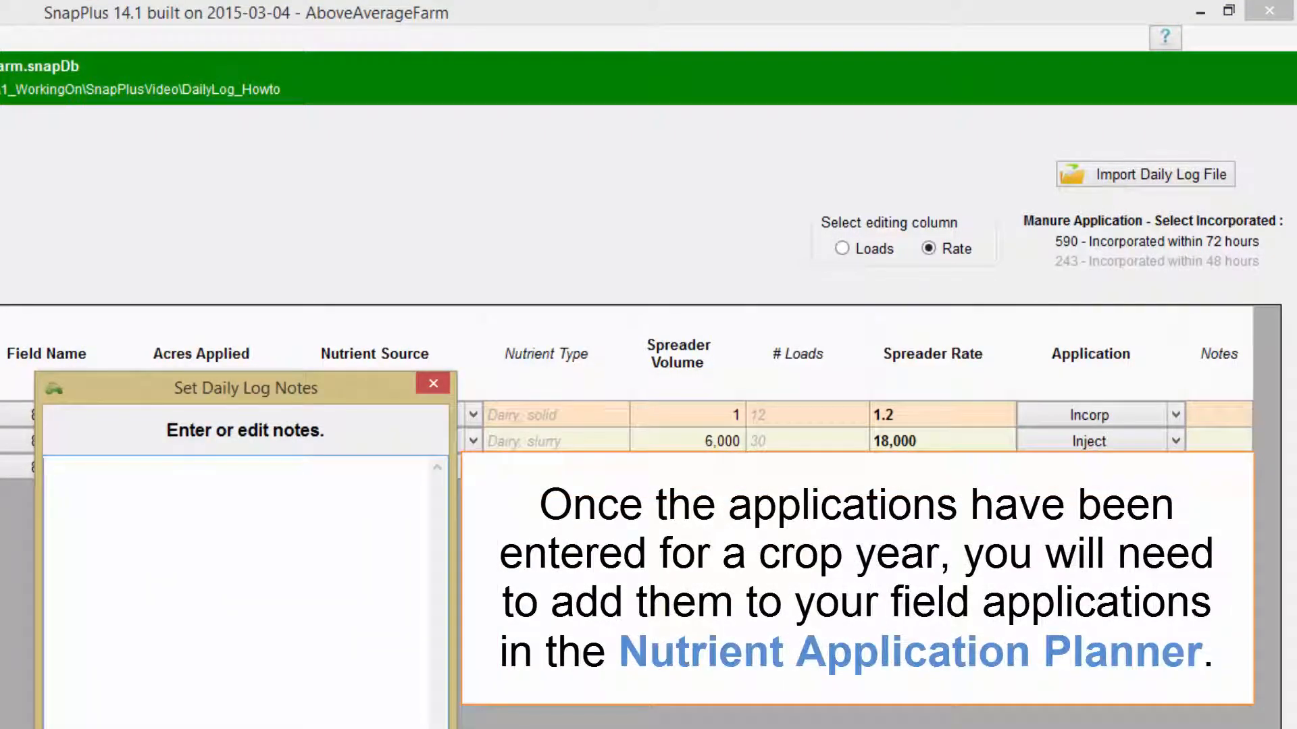
pyautogui.press('Escape')
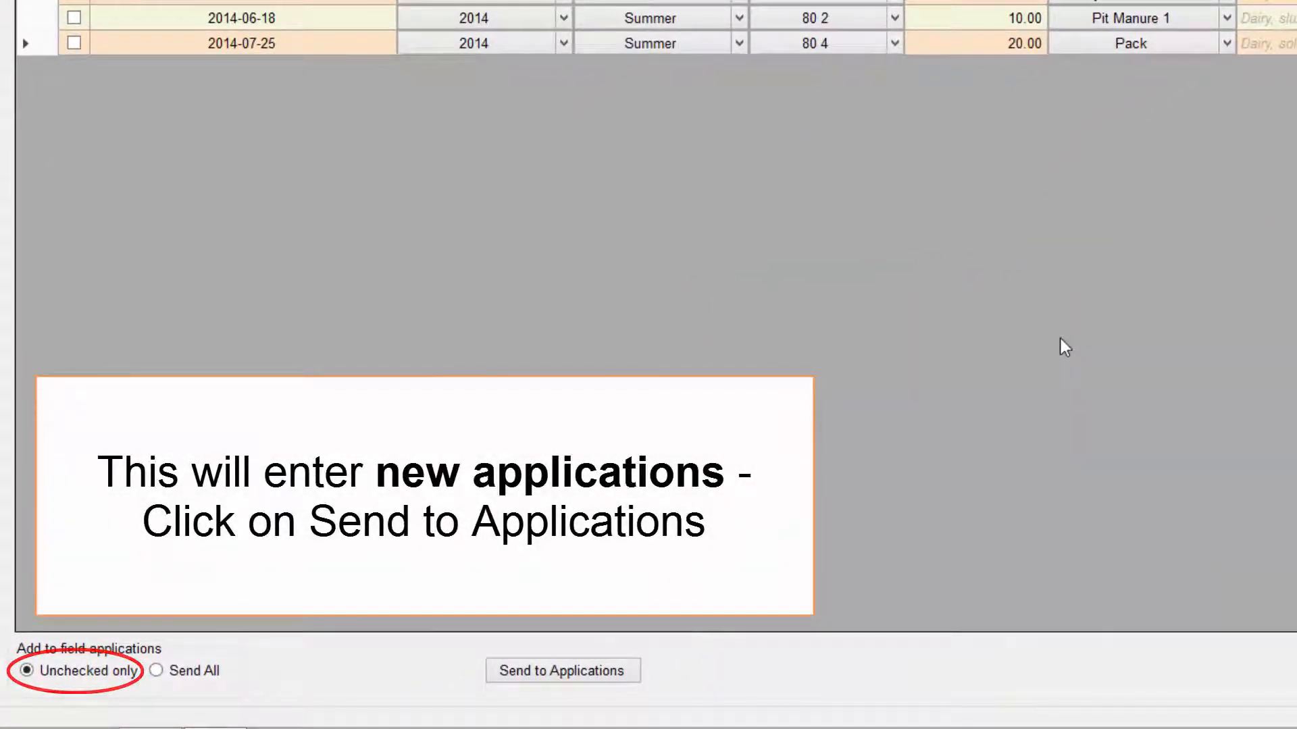
# Send the unchecked Daily Log rows to the field applications, replacing planned applications with the same field, crop year, season and source.
pyautogui.click(630, 672)
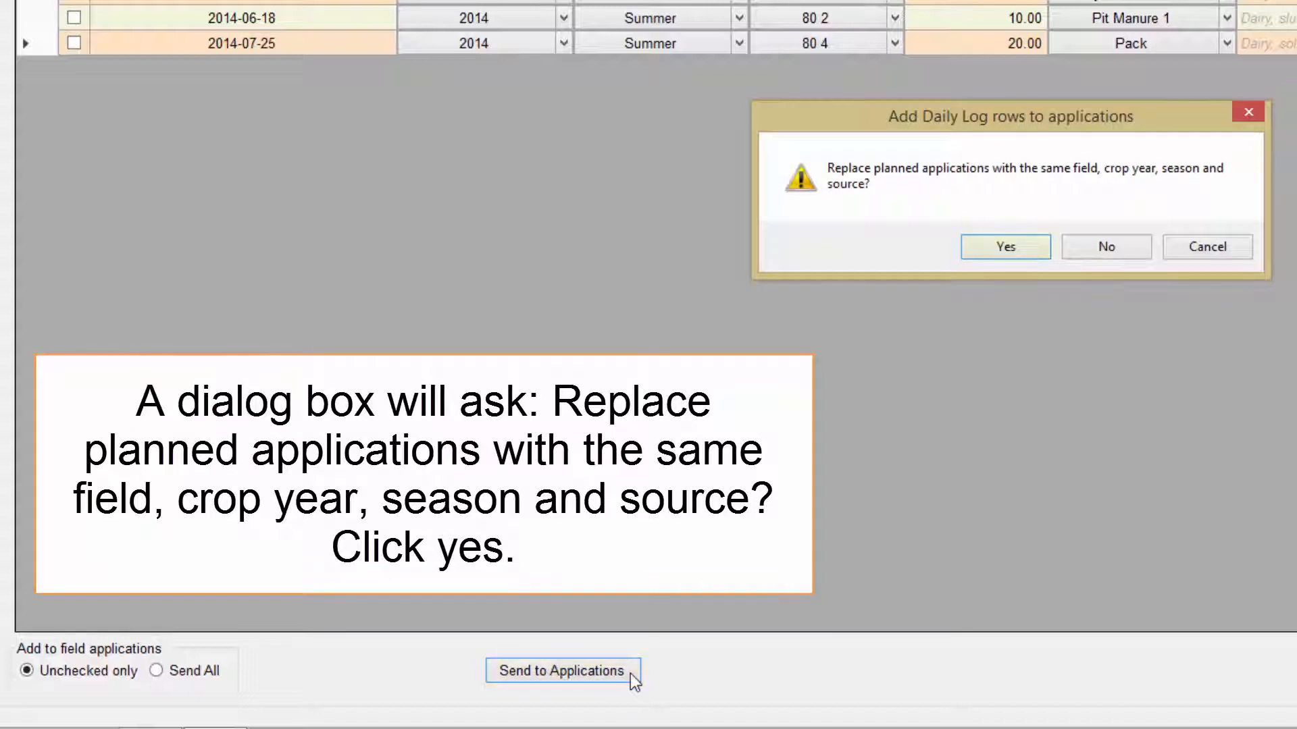
pyautogui.click(986, 256)
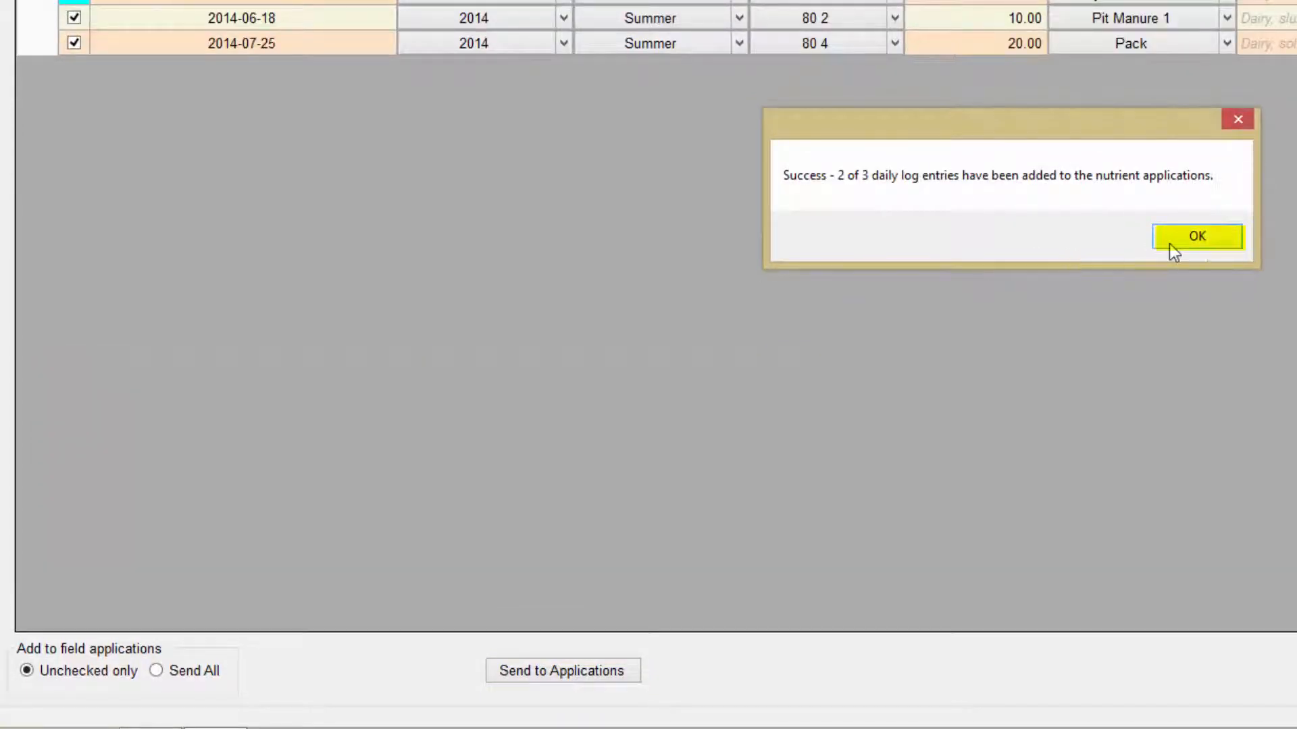
pyautogui.click(1214, 242)
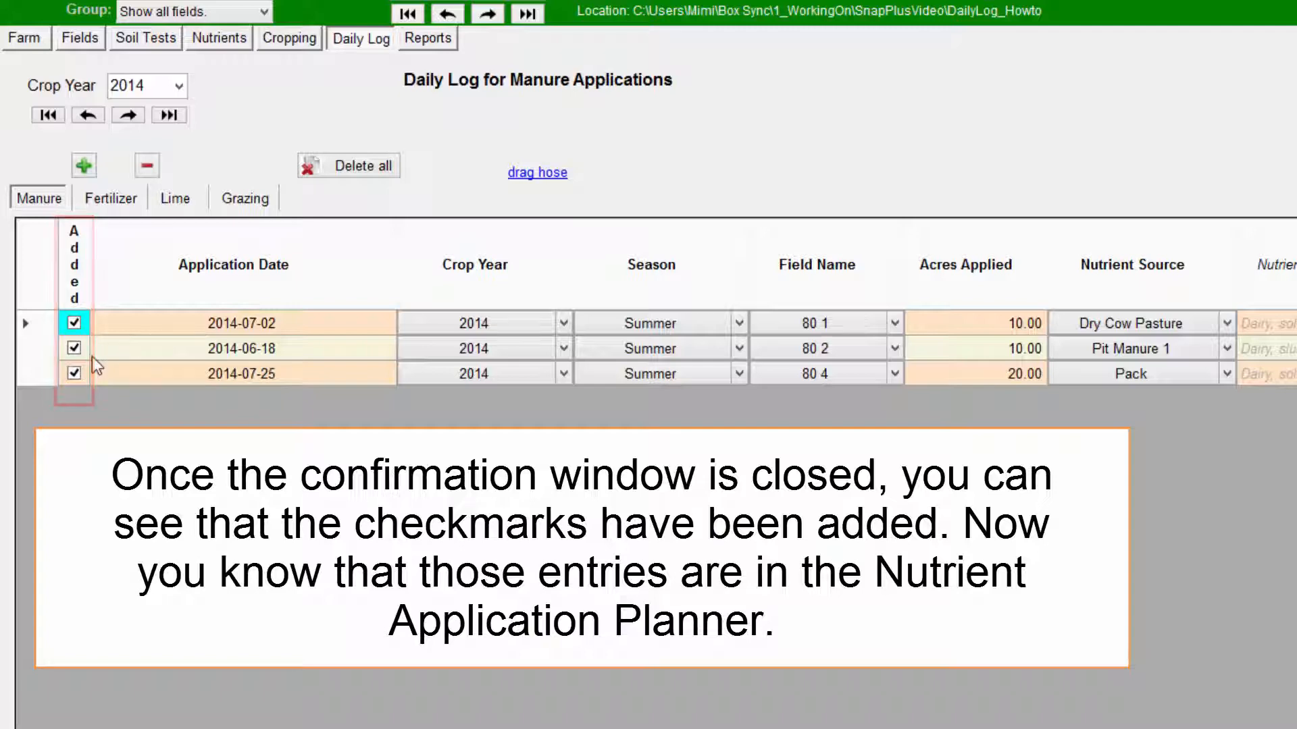
# In the Nutrient Application Planner, delete the Fall Pit Manure 1 application from field 80 4 for crop year 2014.
pyautogui.click(310, 45)
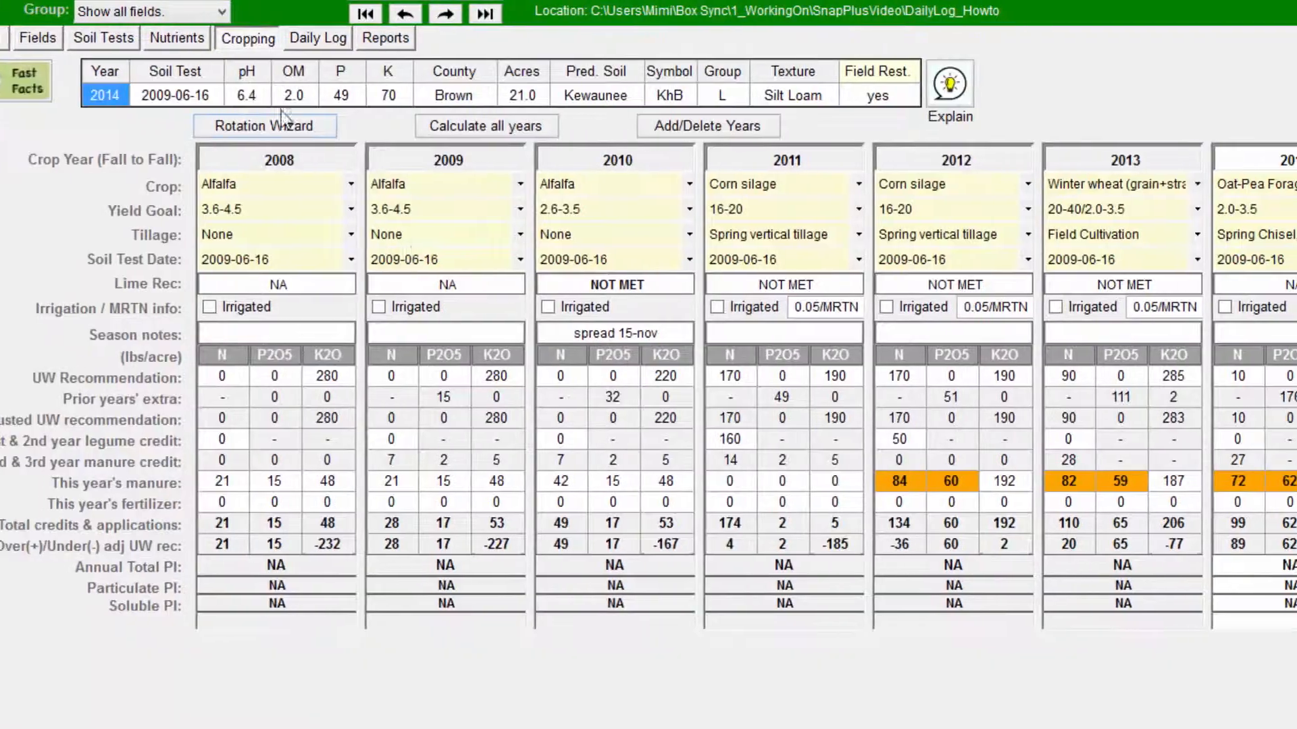
pyautogui.doubleClick(1108, 483)
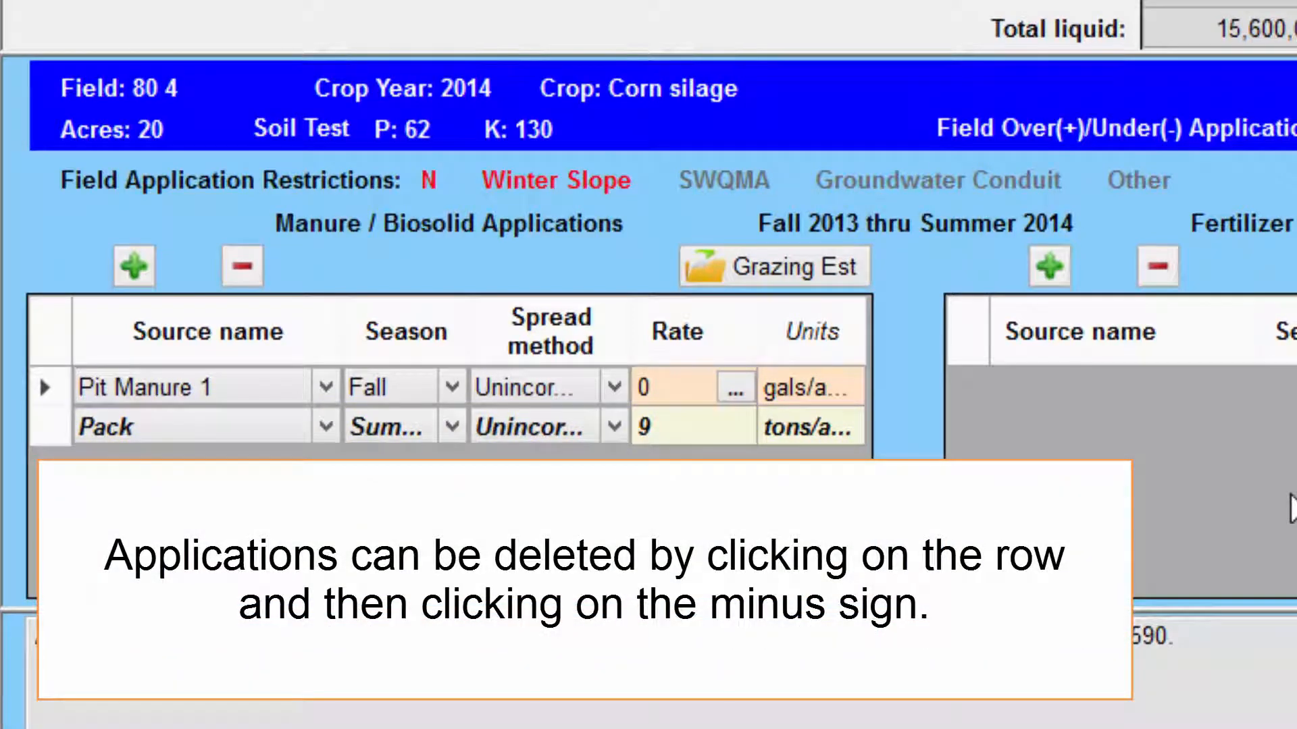
pyautogui.click(244, 388)
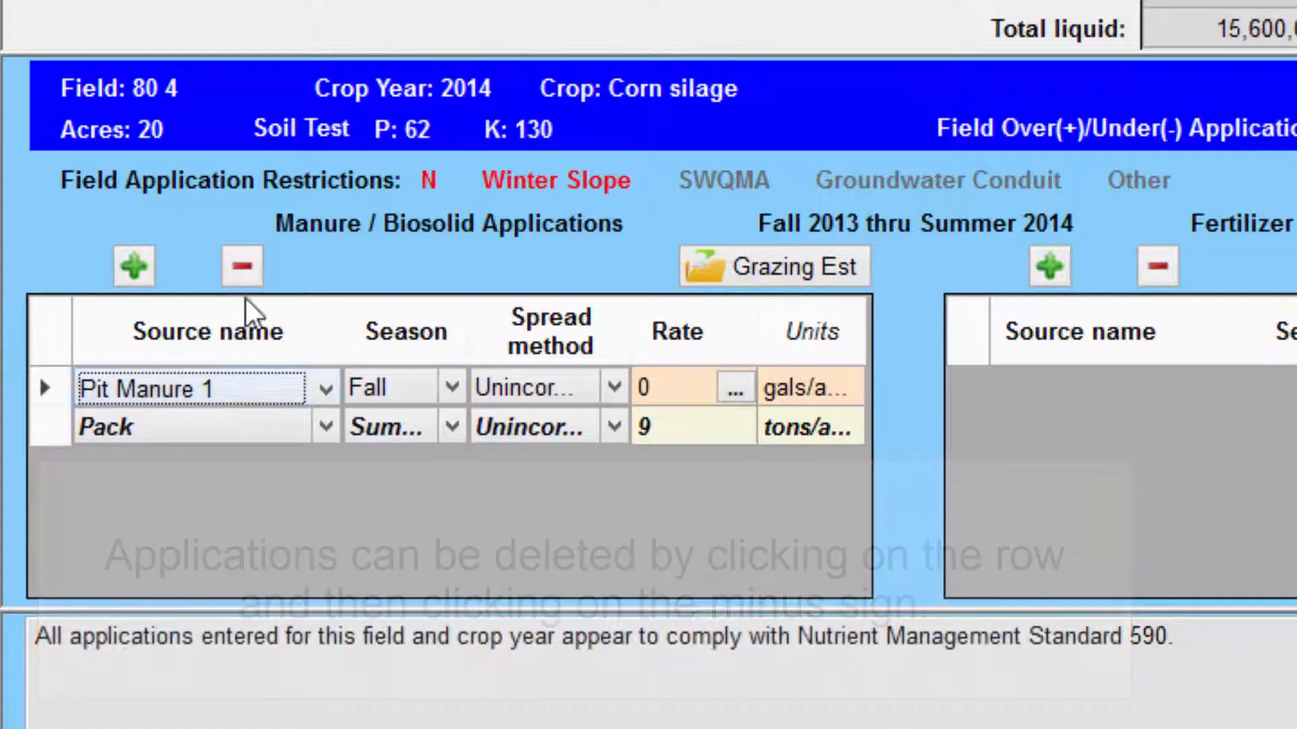
pyautogui.click(242, 266)
pyautogui.click(840, 412)
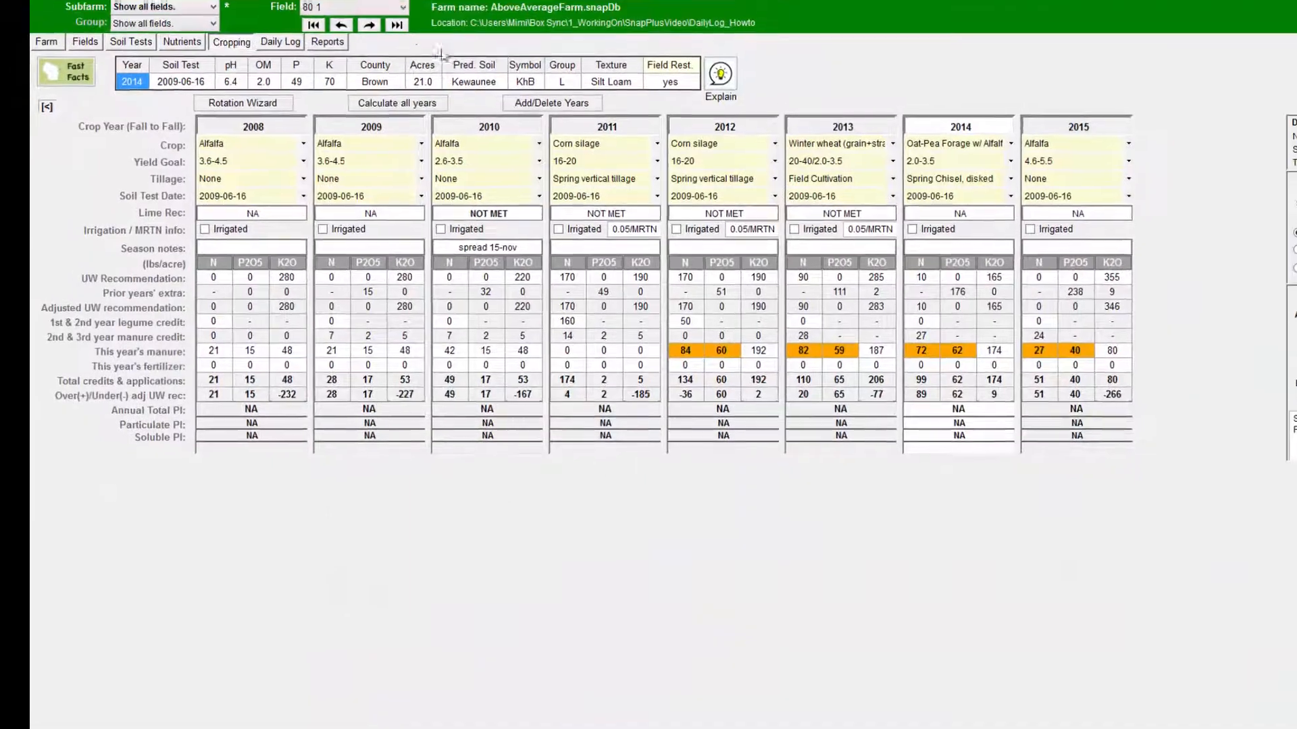
# Return to the Daily Log and remove the 2014-07-25 field 80 4 row from the SnapPlus applications for editing.
pyautogui.click(281, 45)
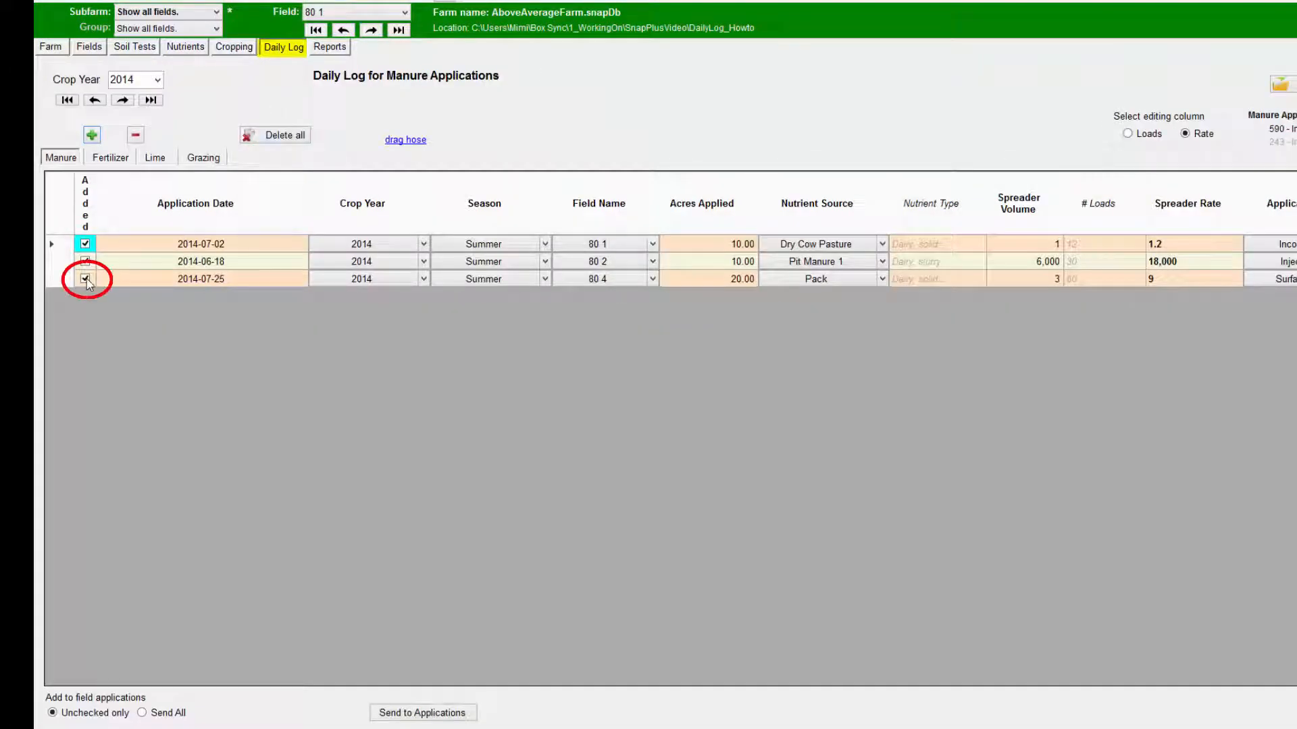
pyautogui.click(85, 279)
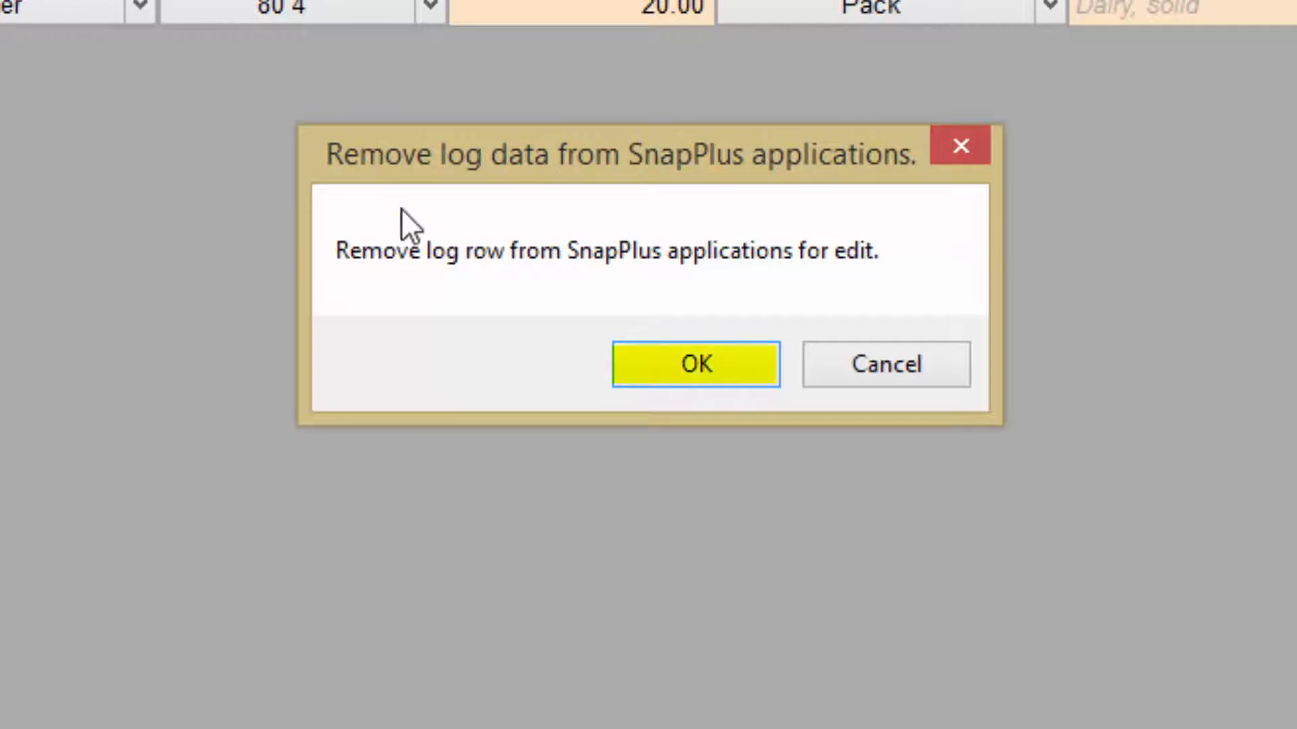
pyautogui.click(670, 375)
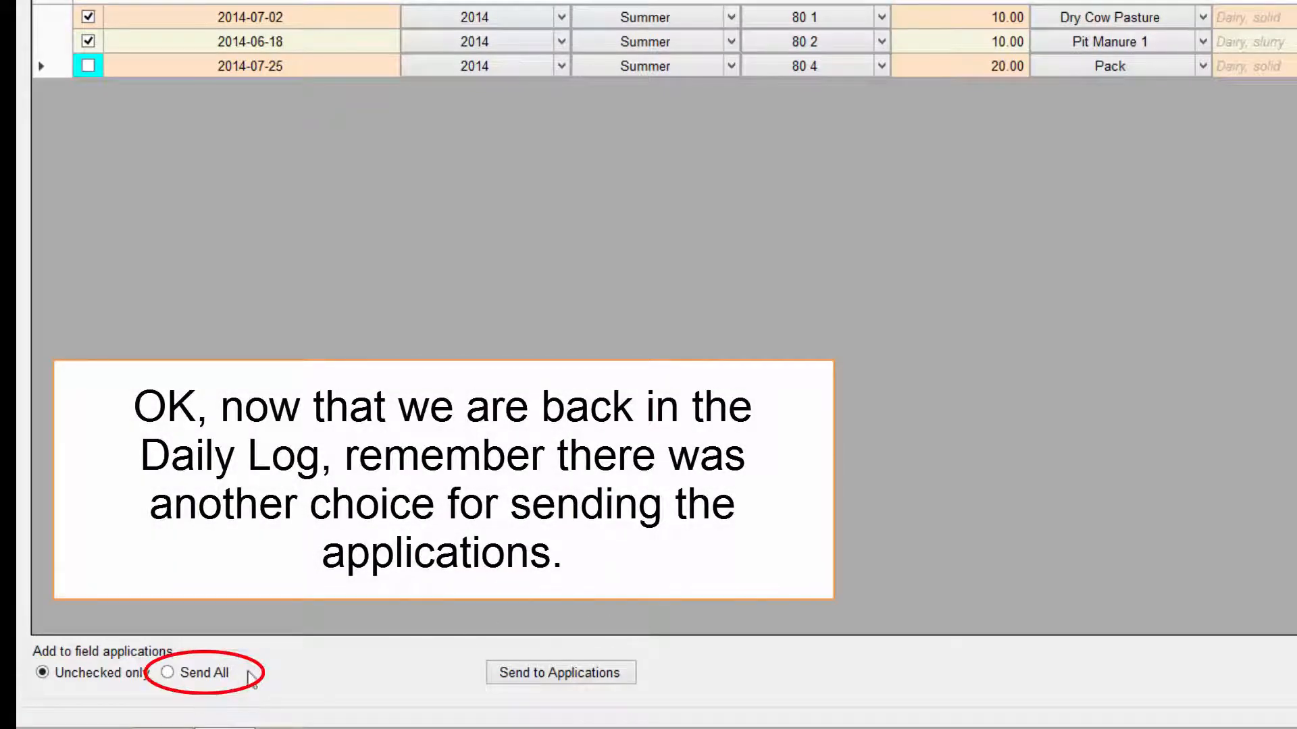
# Send all Daily Log rows to the applications and agree to replace all previously submitted daily log applications.
pyautogui.click(209, 679)
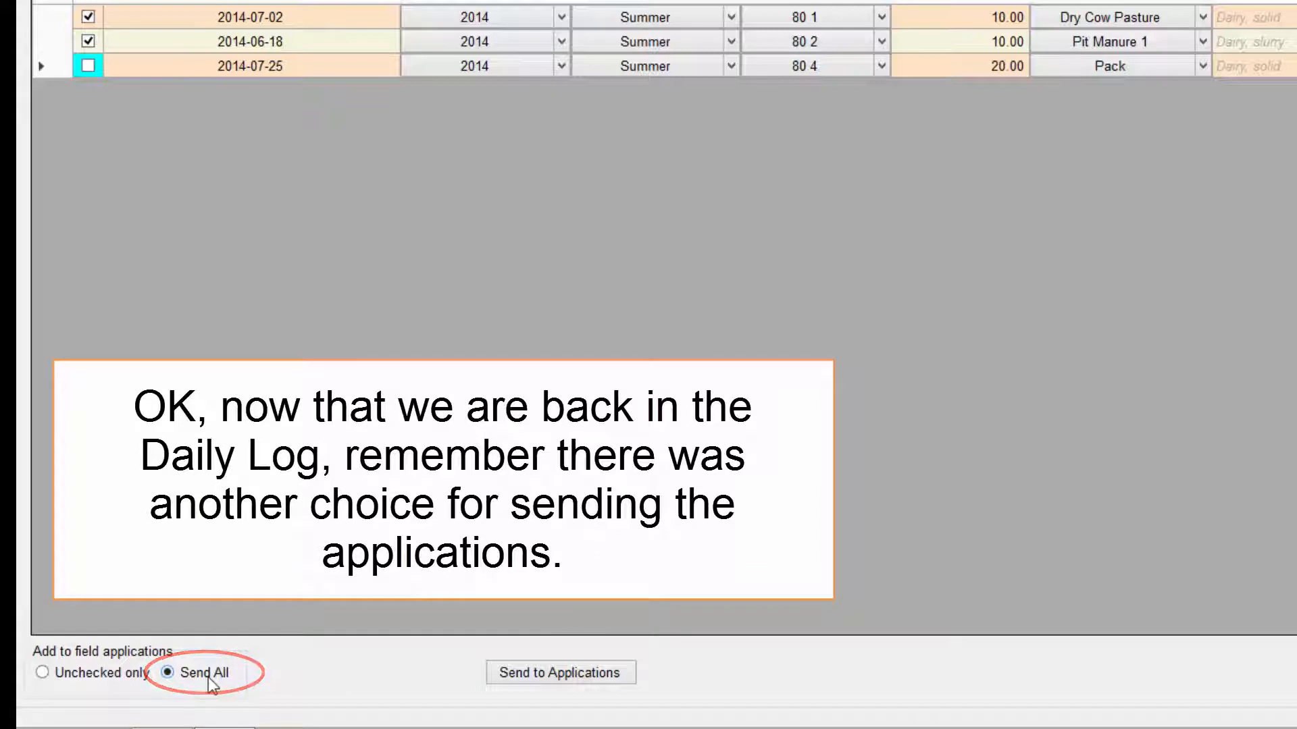
pyautogui.click(542, 683)
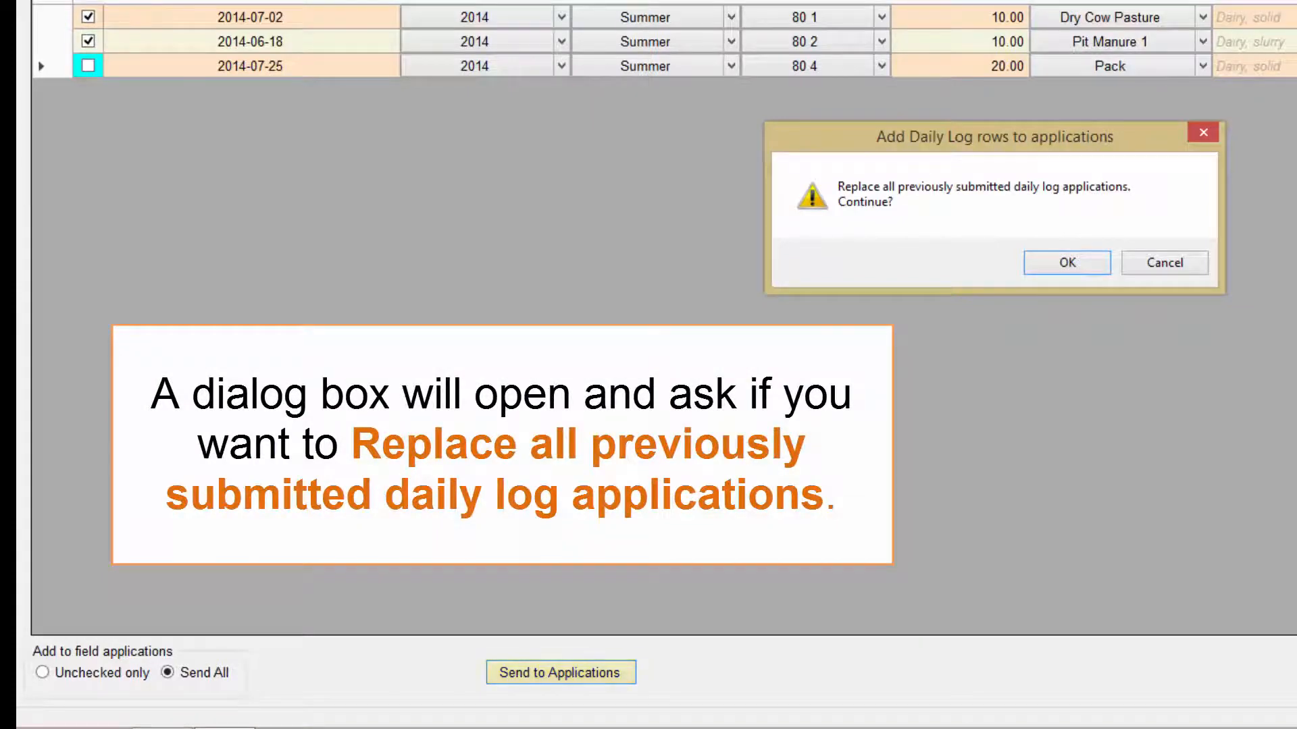
pyautogui.click(1079, 260)
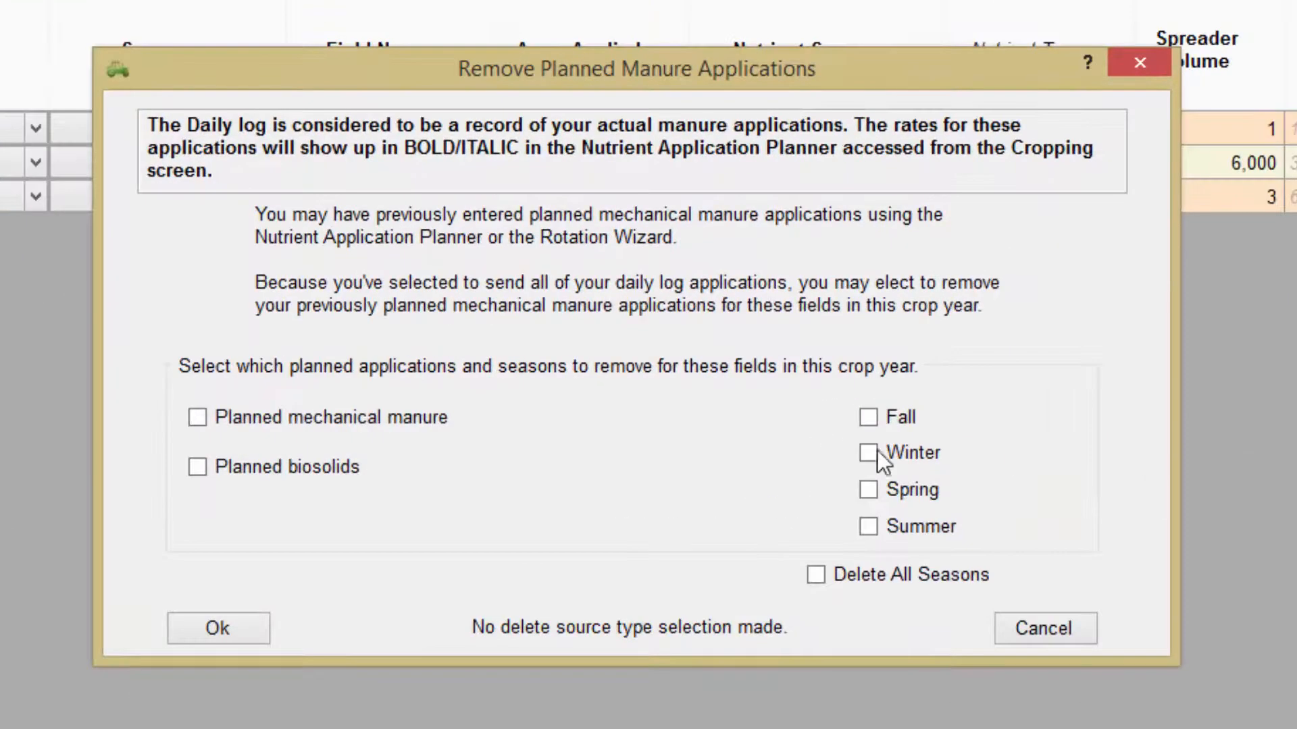
# Select planned mechanical manure in the Spring and Summer seasons for removal from these fields.
pyautogui.click(418, 424)
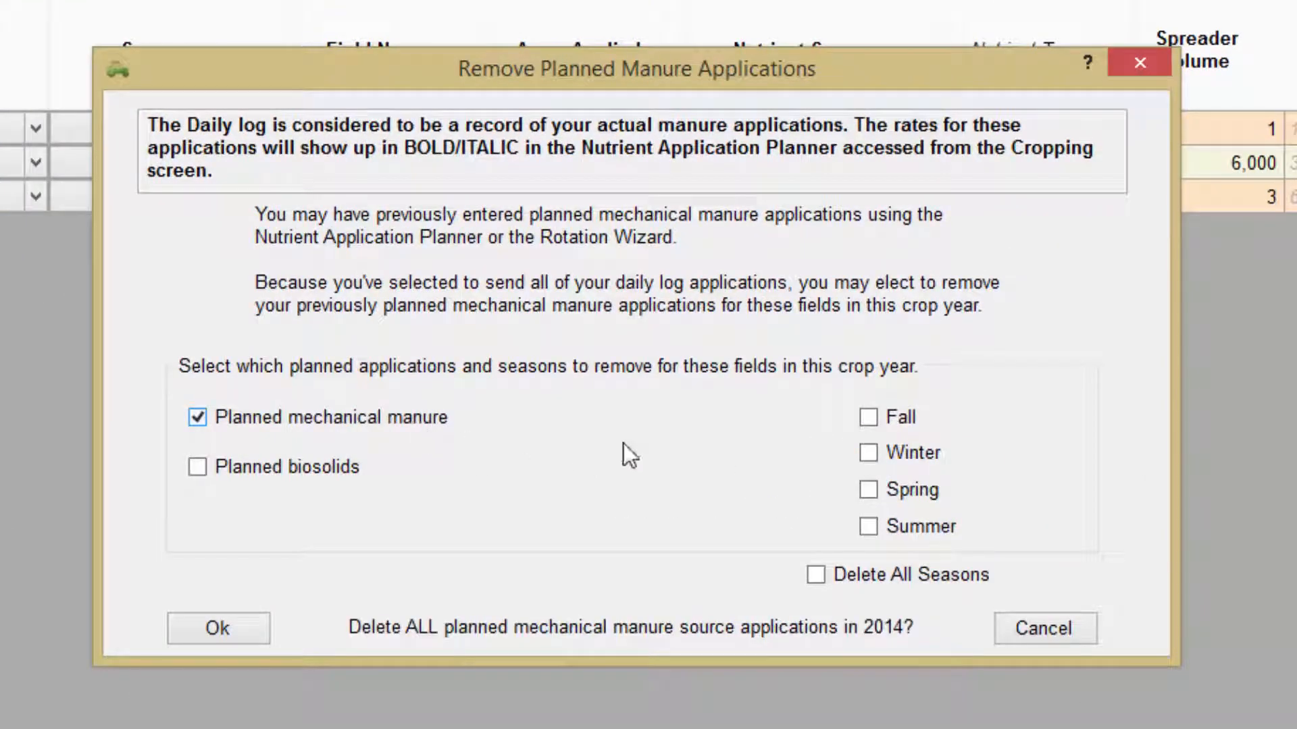
pyautogui.click(871, 489)
pyautogui.click(873, 532)
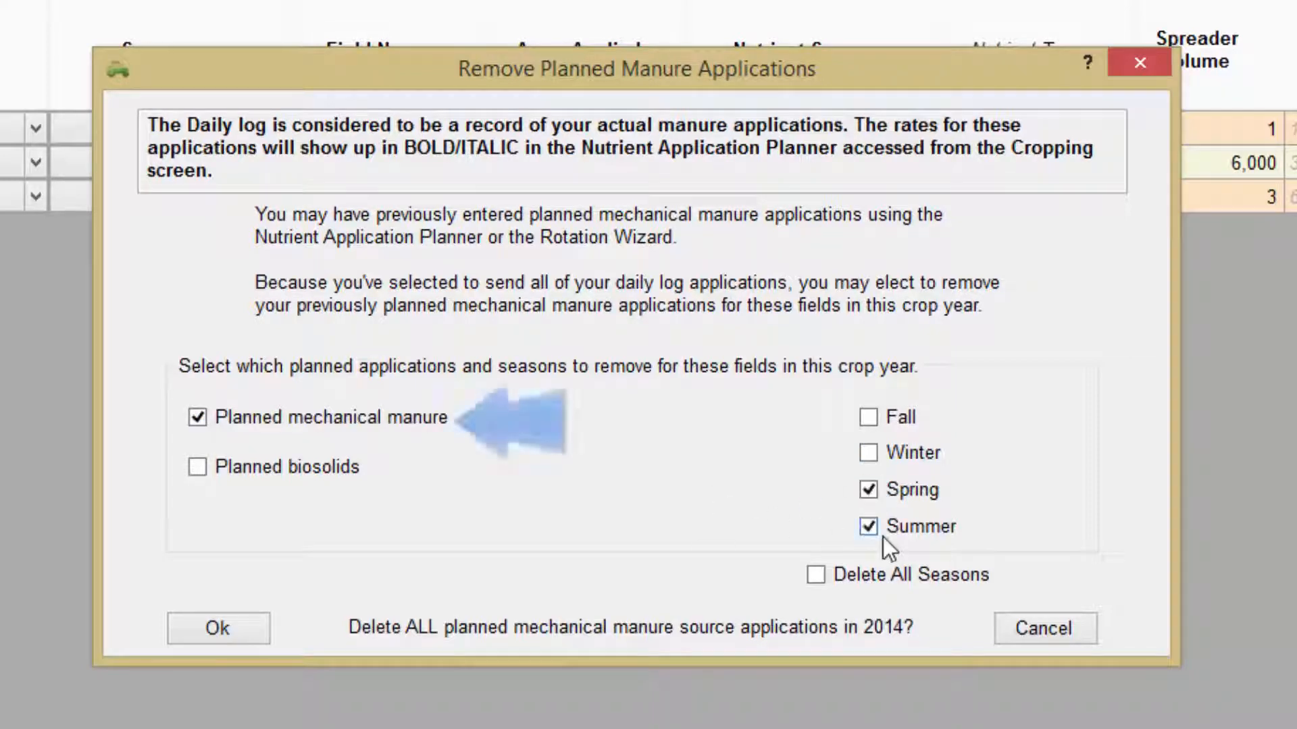